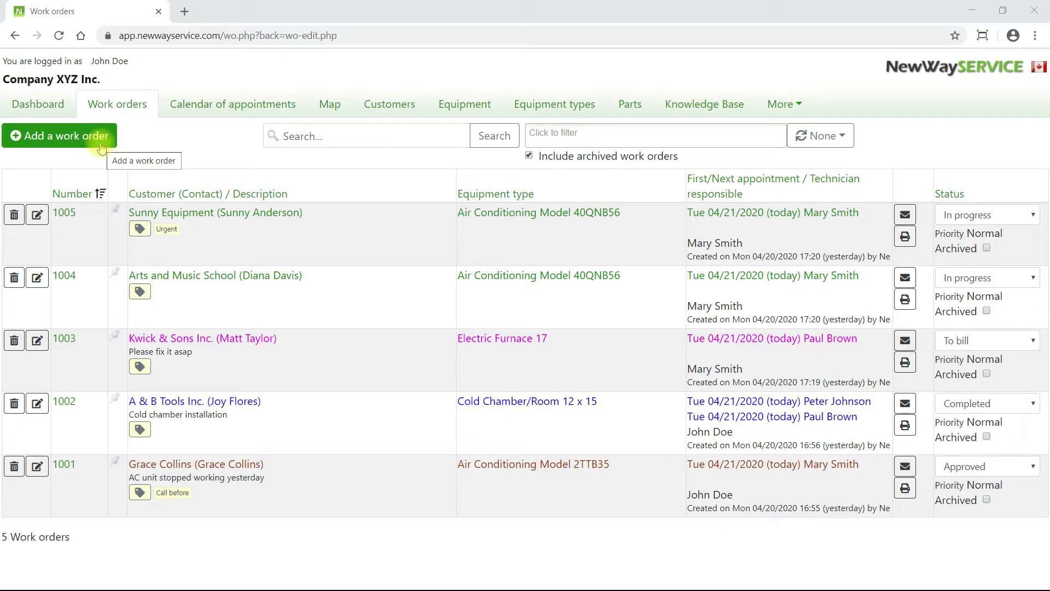
# - Start a new work order and pick Industries YYZ Ltd as the customer by searching 'ind'
pyautogui.click(100, 144)
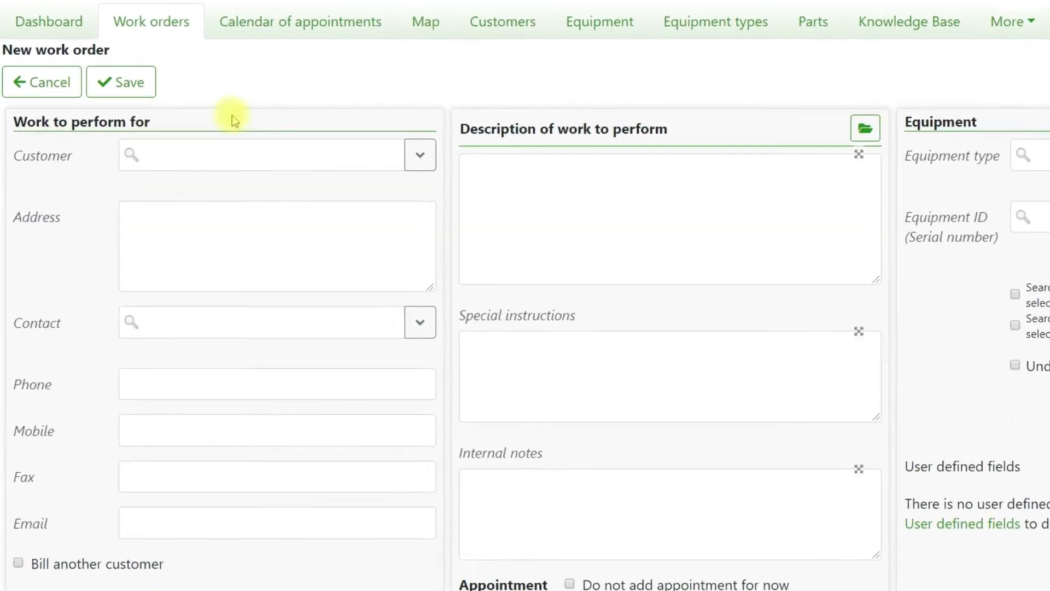
pyautogui.click(449, 95)
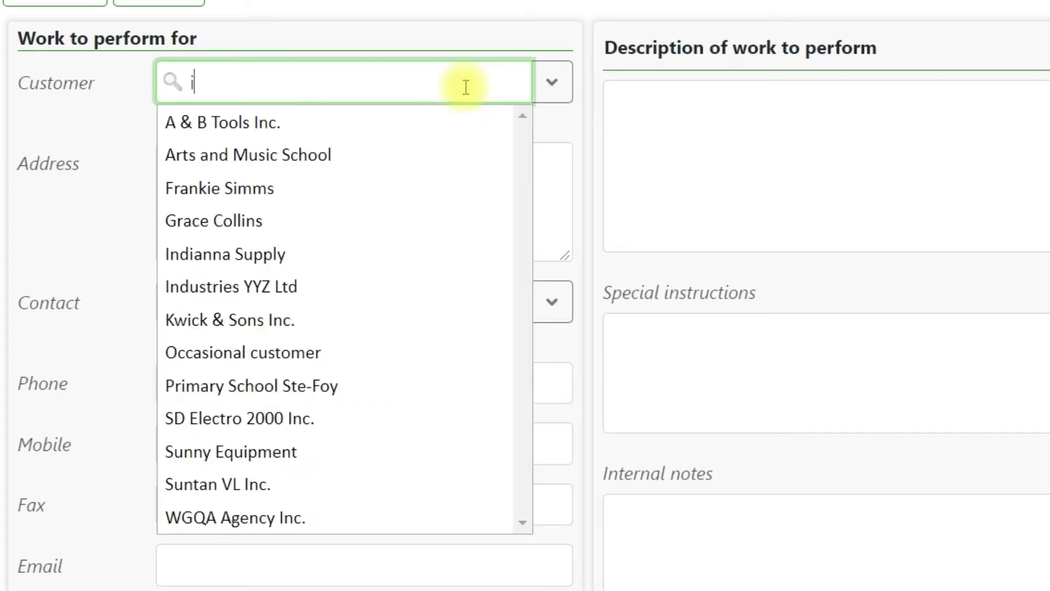
pyautogui.write('indus')
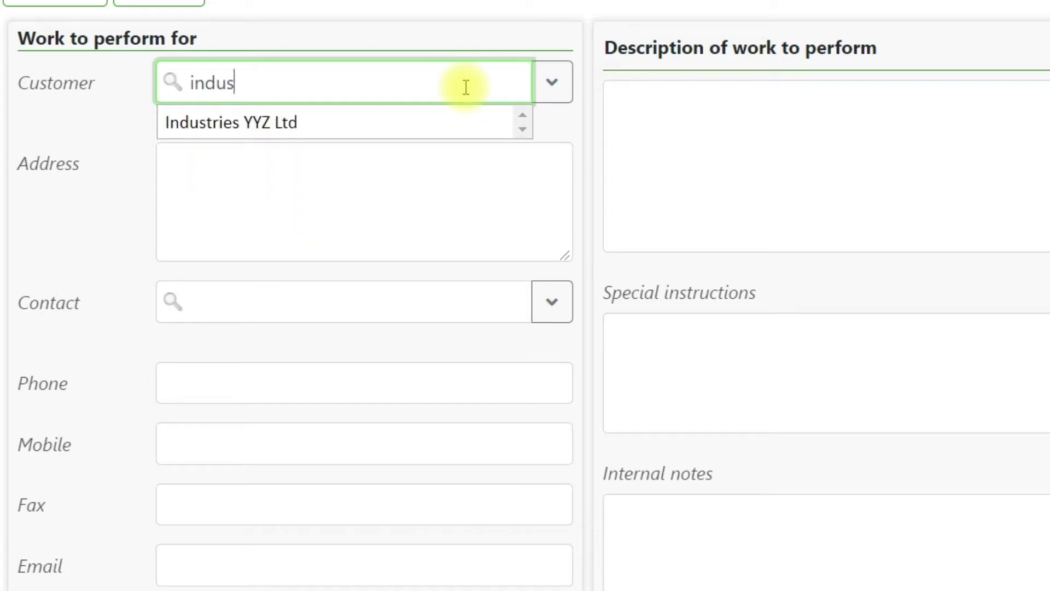
pyautogui.click(482, 126)
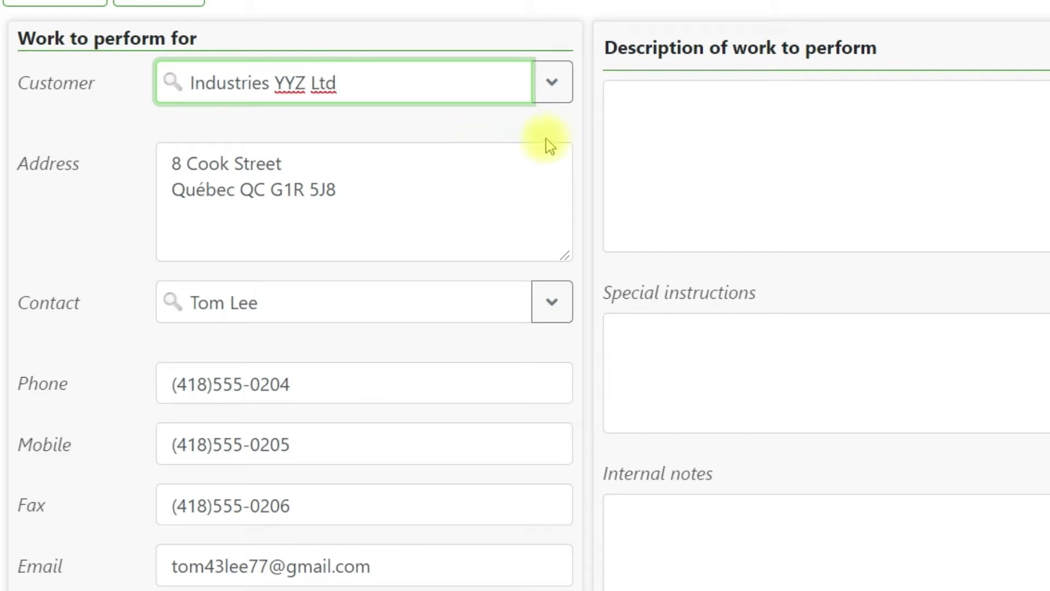
pyautogui.click(566, 98)
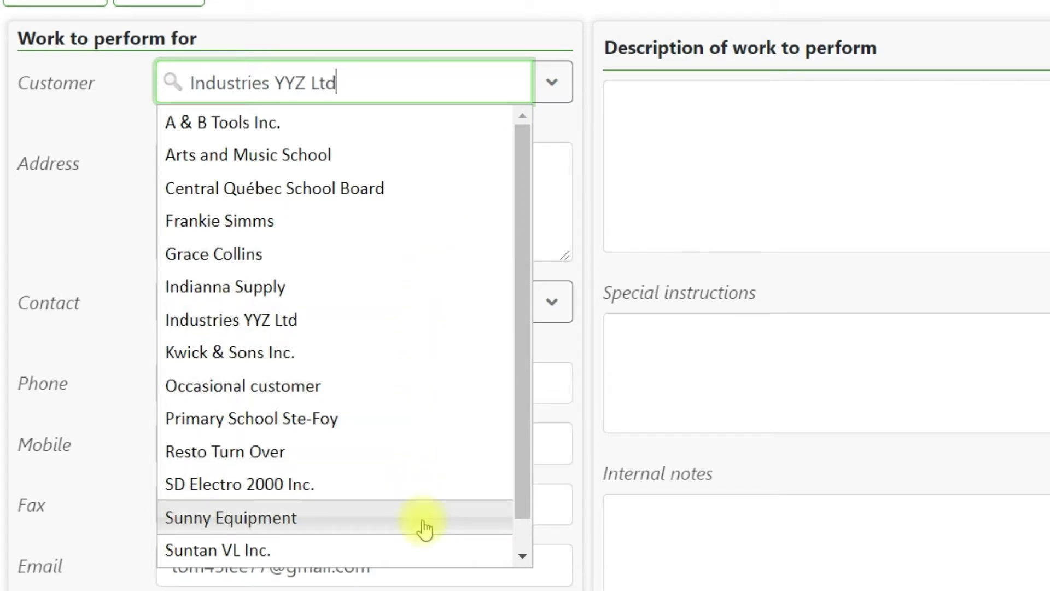
# - Make SunFlower Blue the customer, entering the contact's name and phone number
pyautogui.click(424, 527)
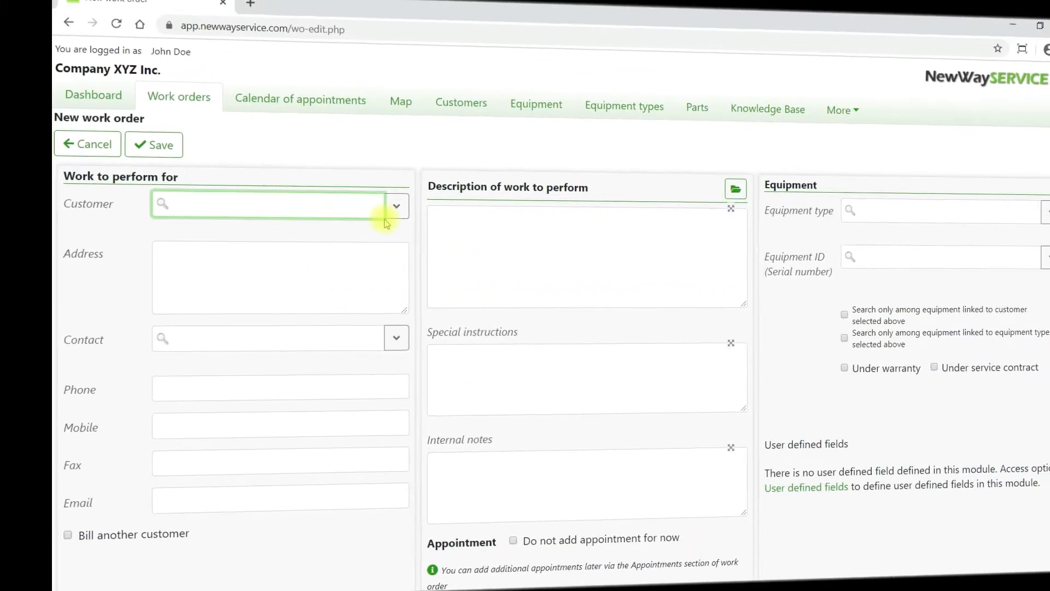
pyautogui.write('SunFlower Blue')
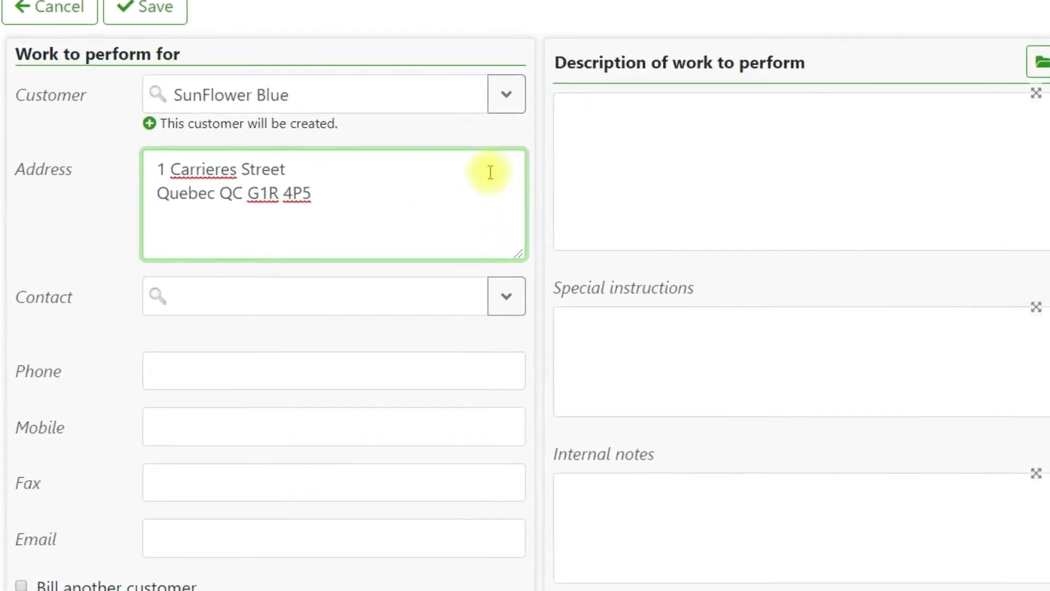
pyautogui.click(401, 315)
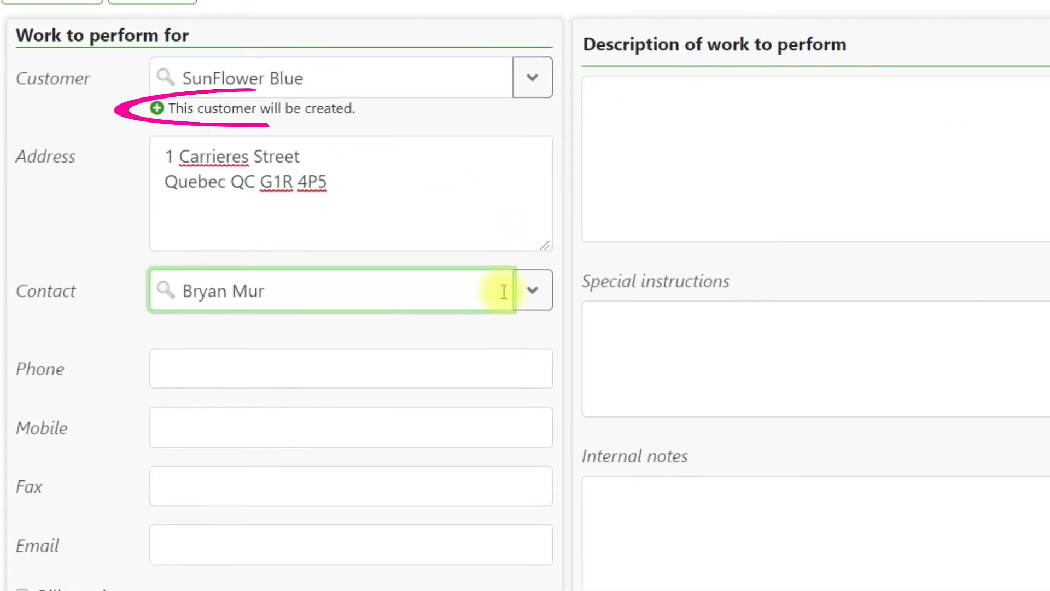
pyautogui.click(514, 357)
pyautogui.write('(418)555-0252')
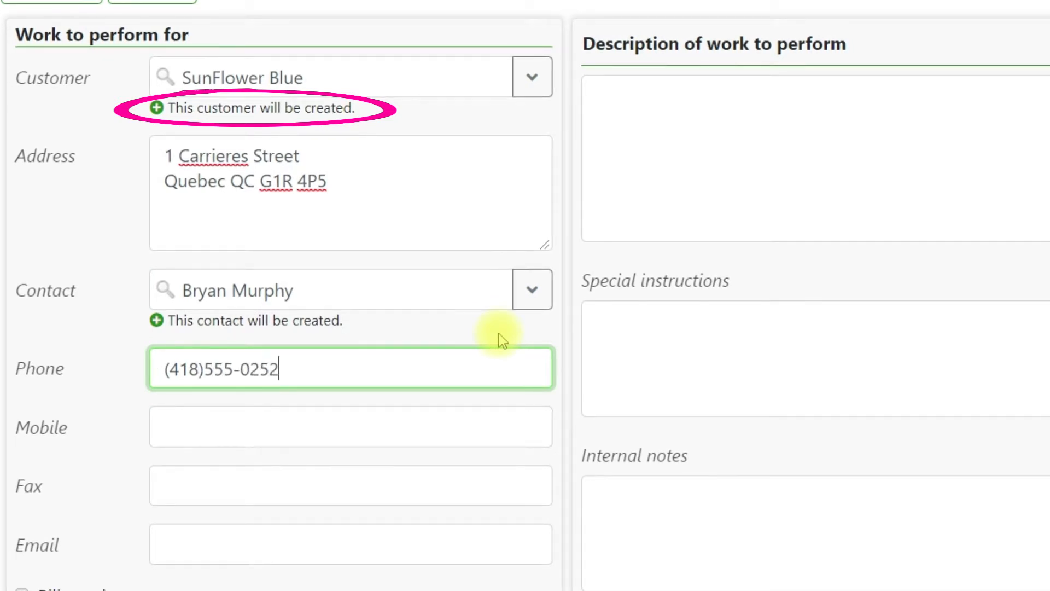
# - Add the contact's e-mail and describe the work as 'Change filter and do the usual checks'
pyautogui.click(506, 533)
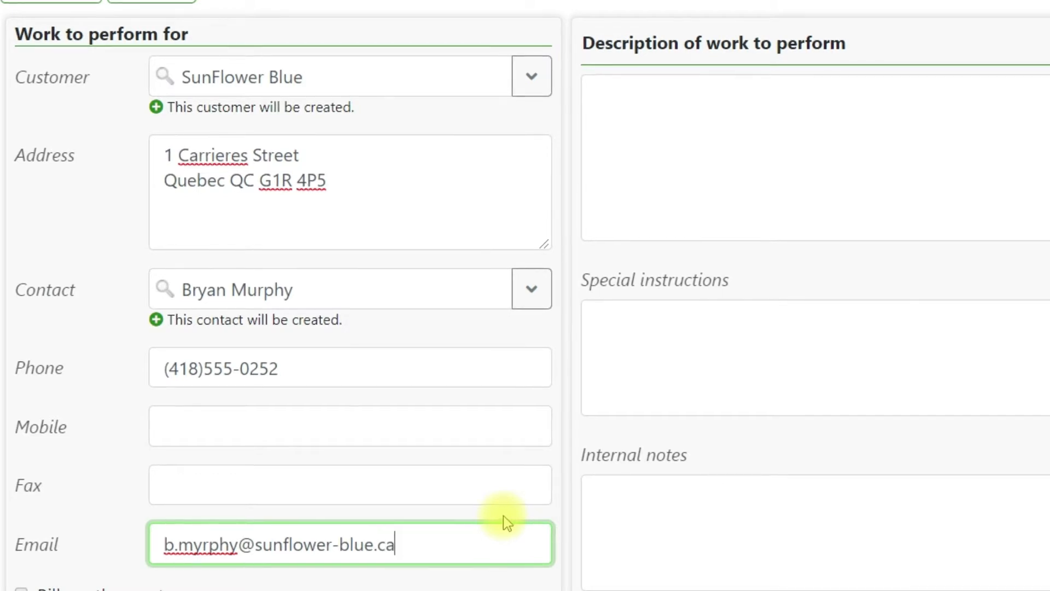
pyautogui.click(715, 148)
pyautogui.write('Change filter and do the usual checks.')
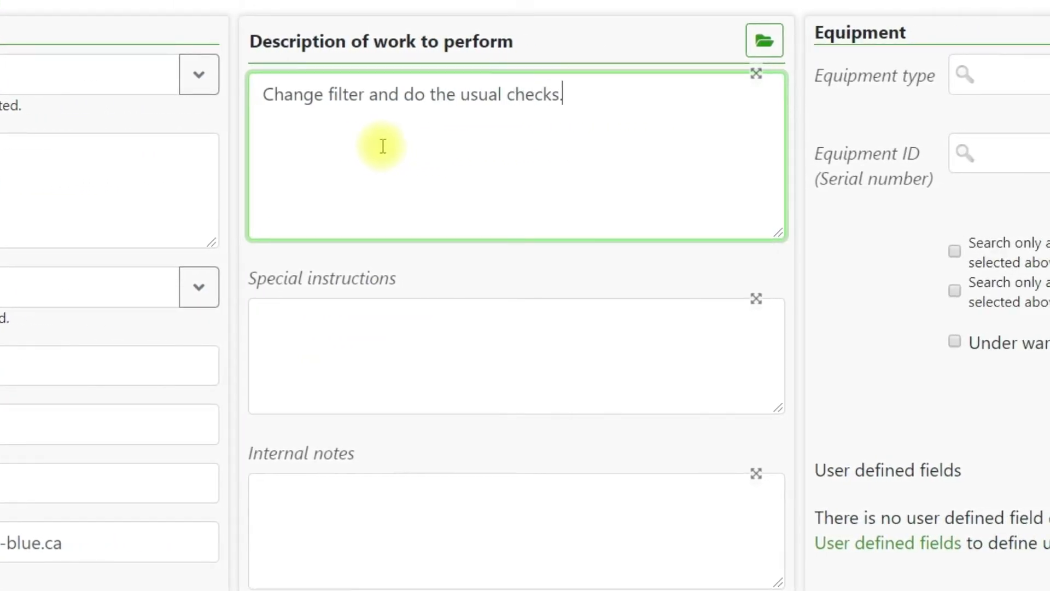
# - Add special instructions 'Call 15 minutes before' and set equipment type to Air Exchanger 5000
pyautogui.click(712, 372)
pyautogui.write('Call 15 minutes be')
pyautogui.write('fore')
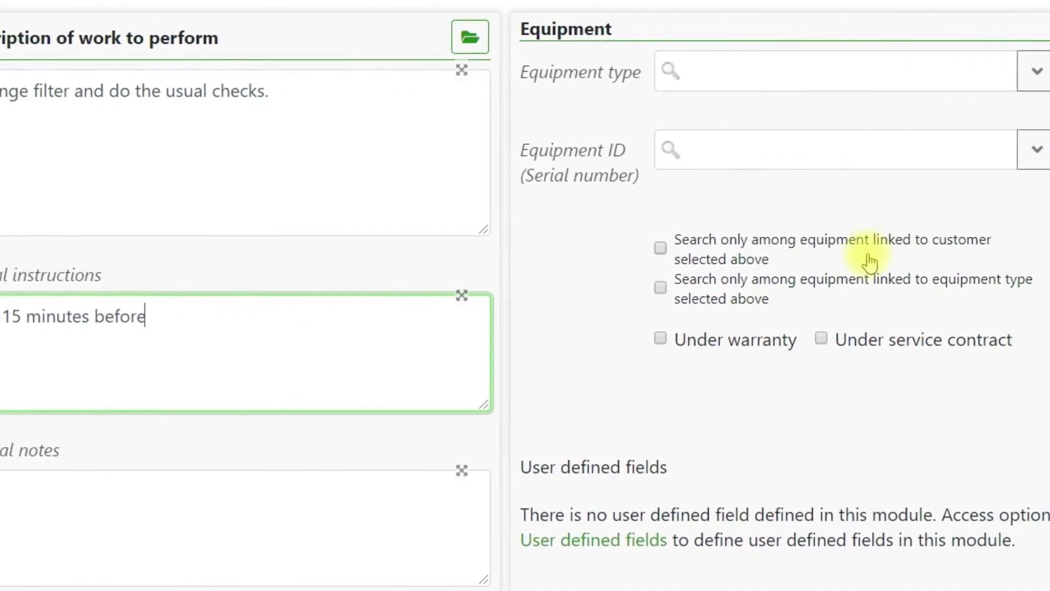
pyautogui.click(928, 73)
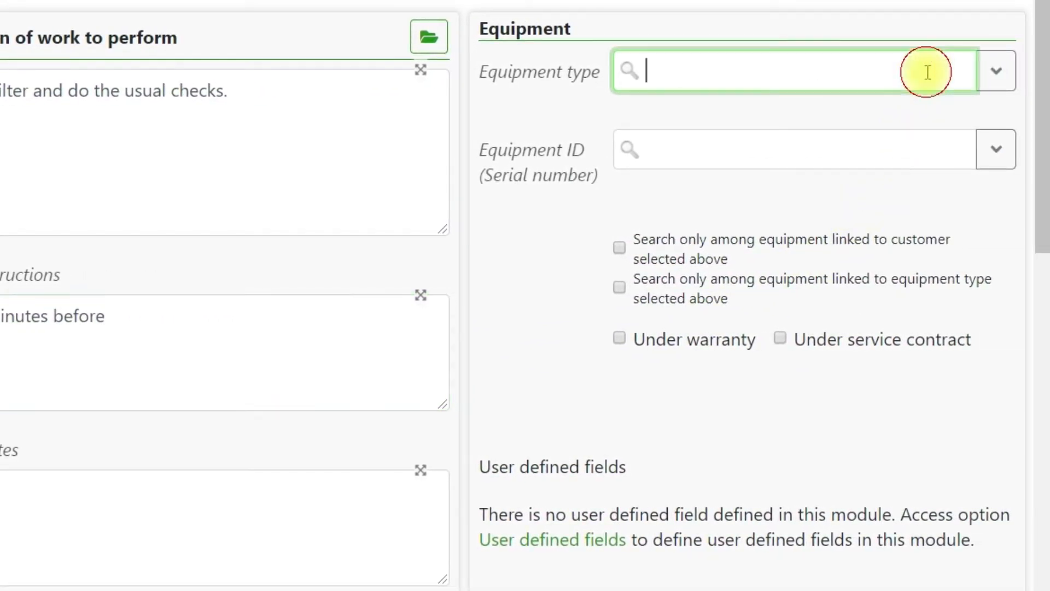
pyautogui.write('air ex')
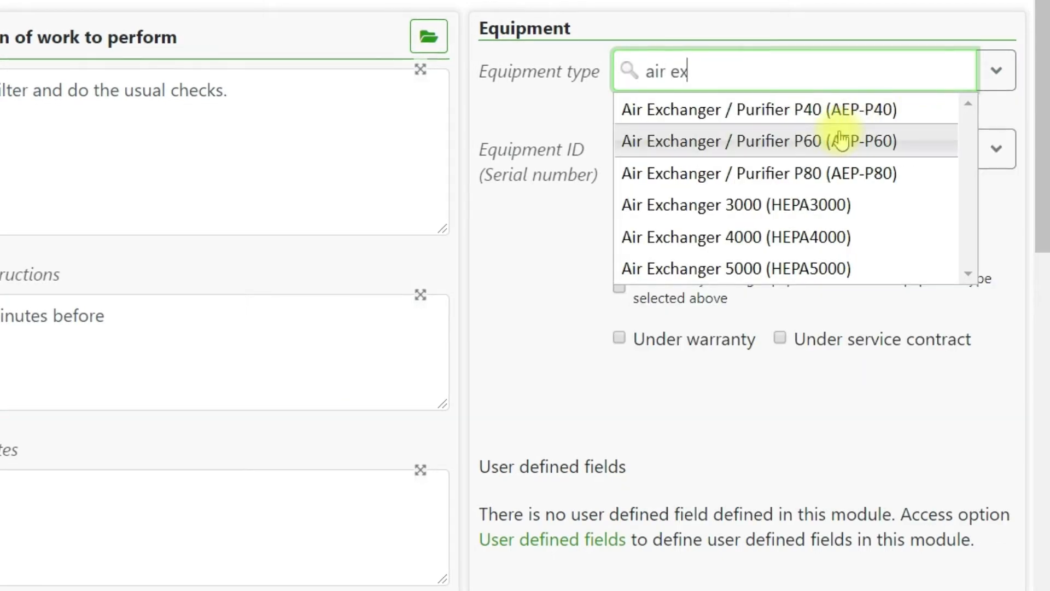
pyautogui.click(865, 203)
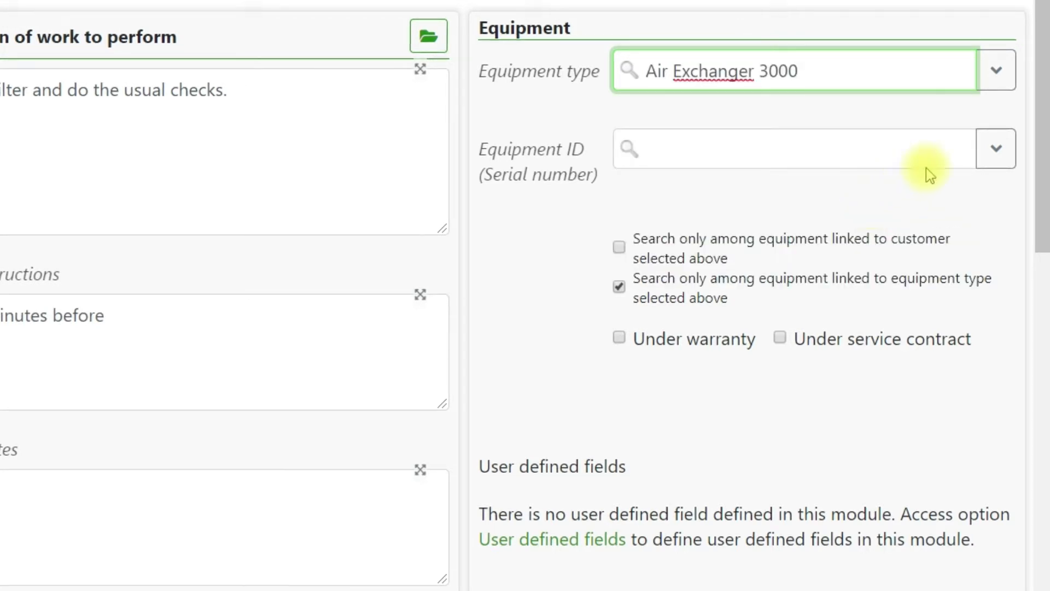
pyautogui.click(995, 70)
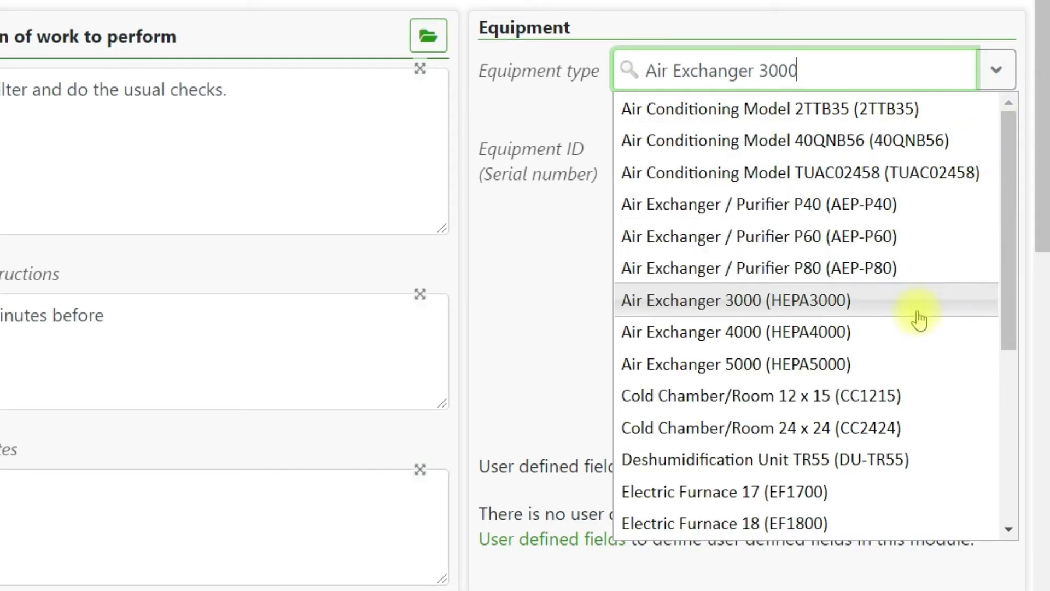
pyautogui.click(908, 364)
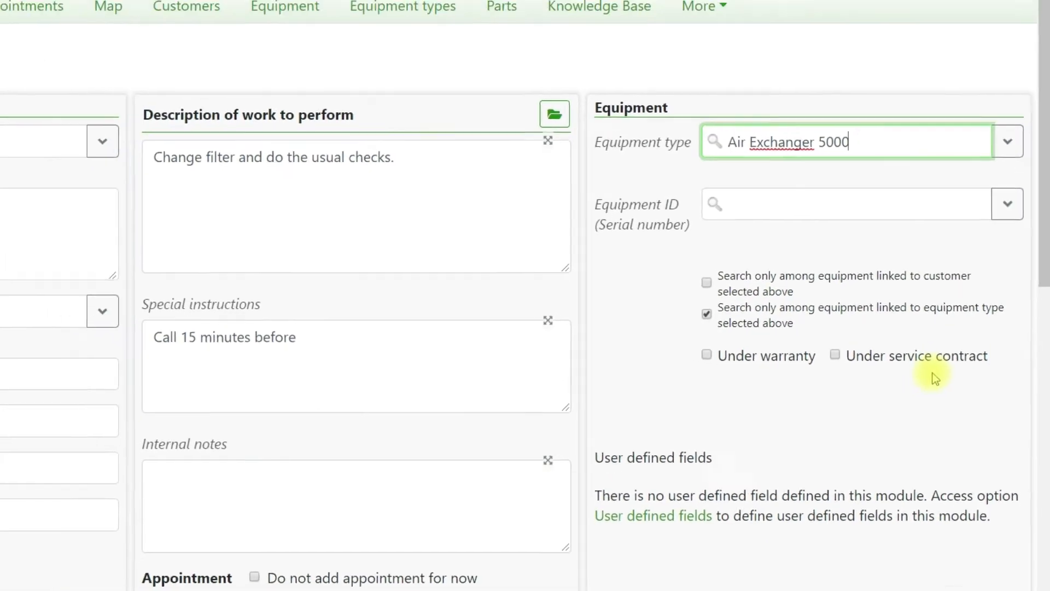
# - Keep billing to the same customer, keep the appointment, and keep technician by availability
pyautogui.moveTo(1045, 304); pyautogui.dragTo(1044, 517)
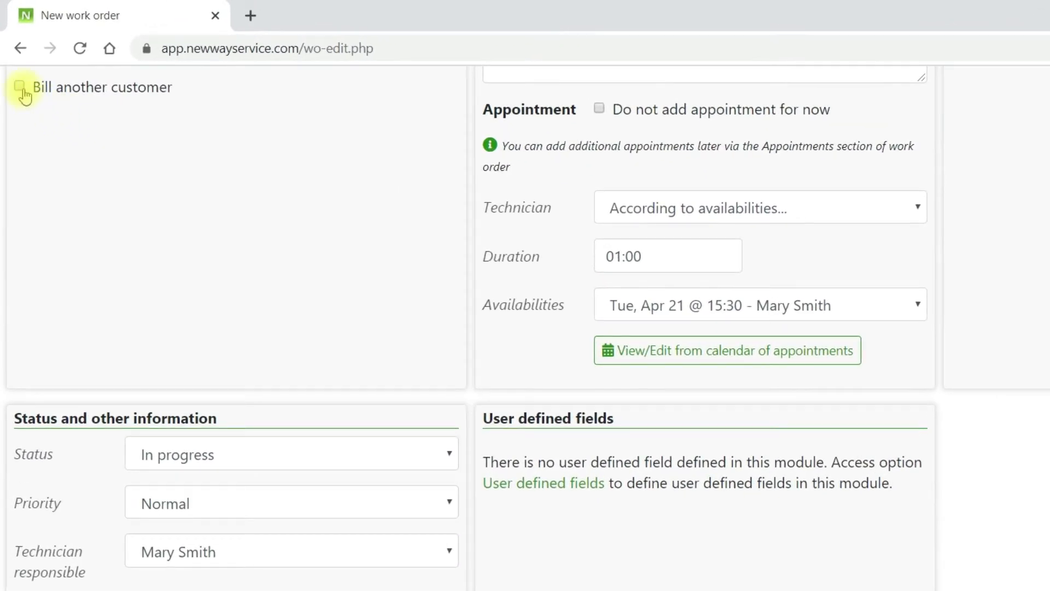
pyautogui.click(20, 87)
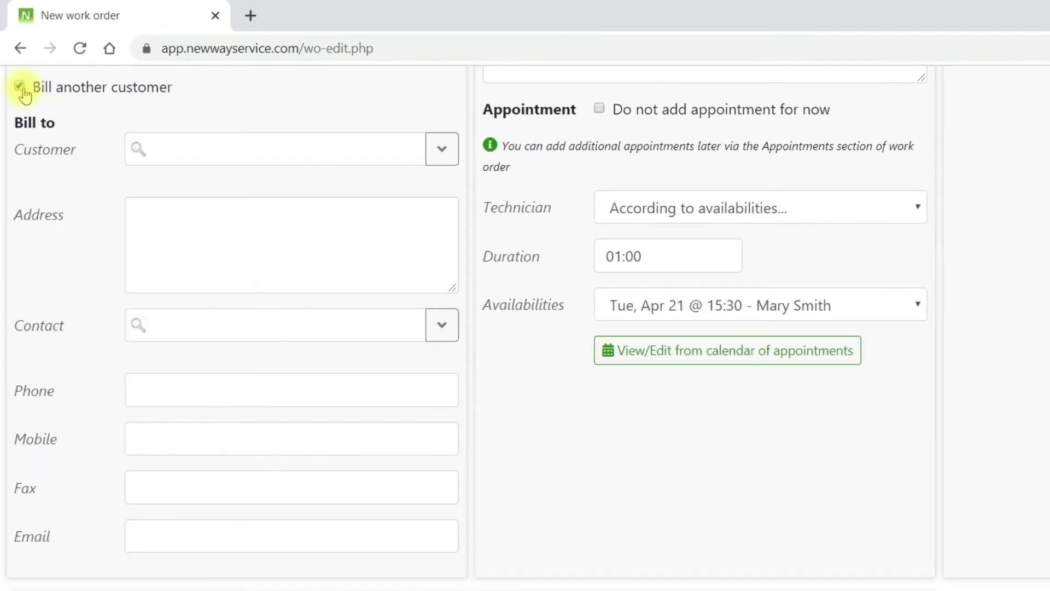
pyautogui.click(20, 87)
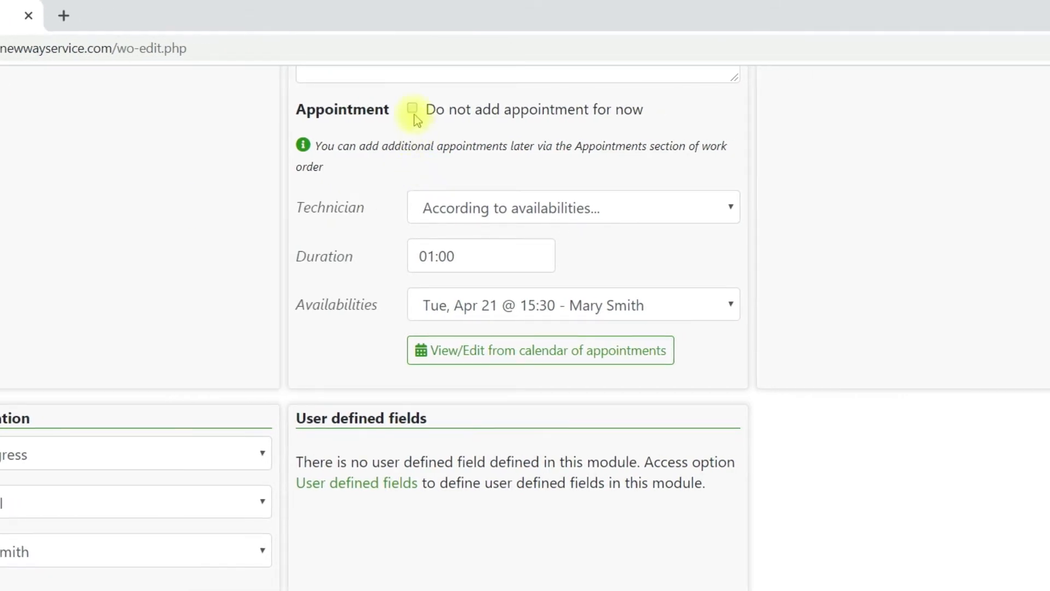
pyautogui.click(413, 110)
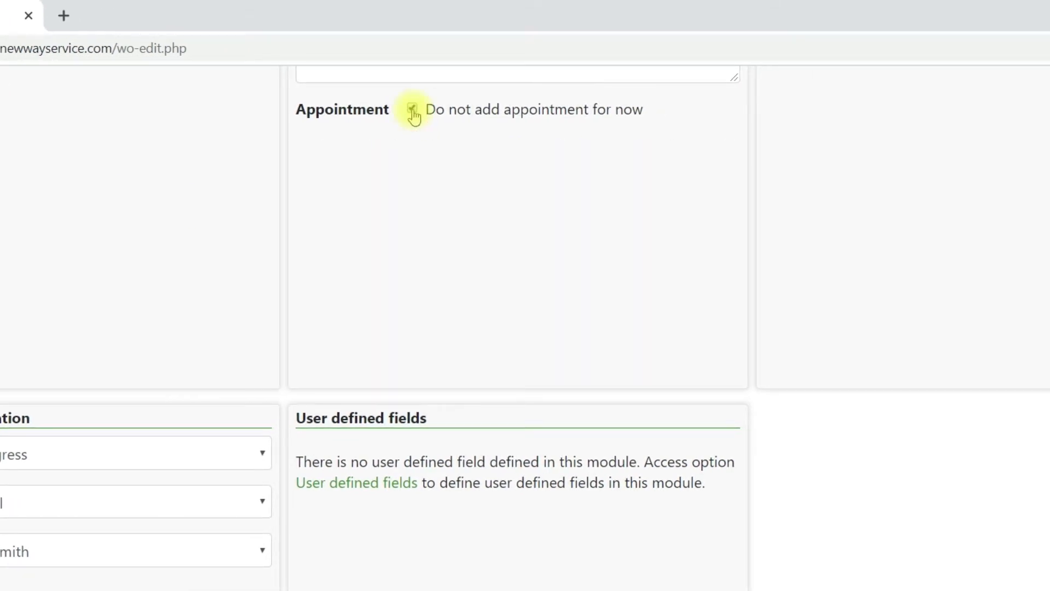
pyautogui.click(412, 109)
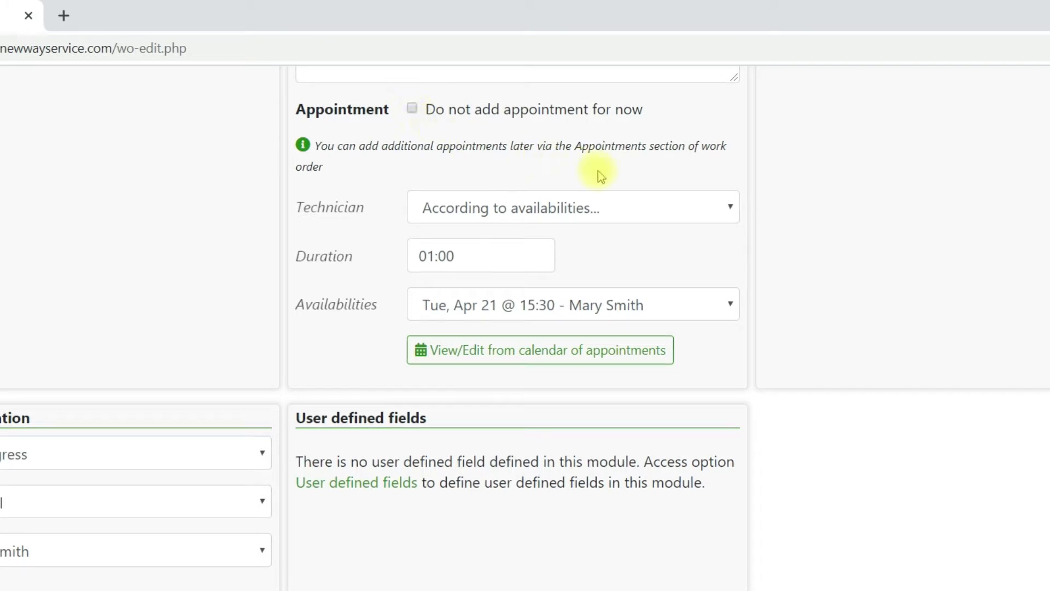
pyautogui.click(730, 210)
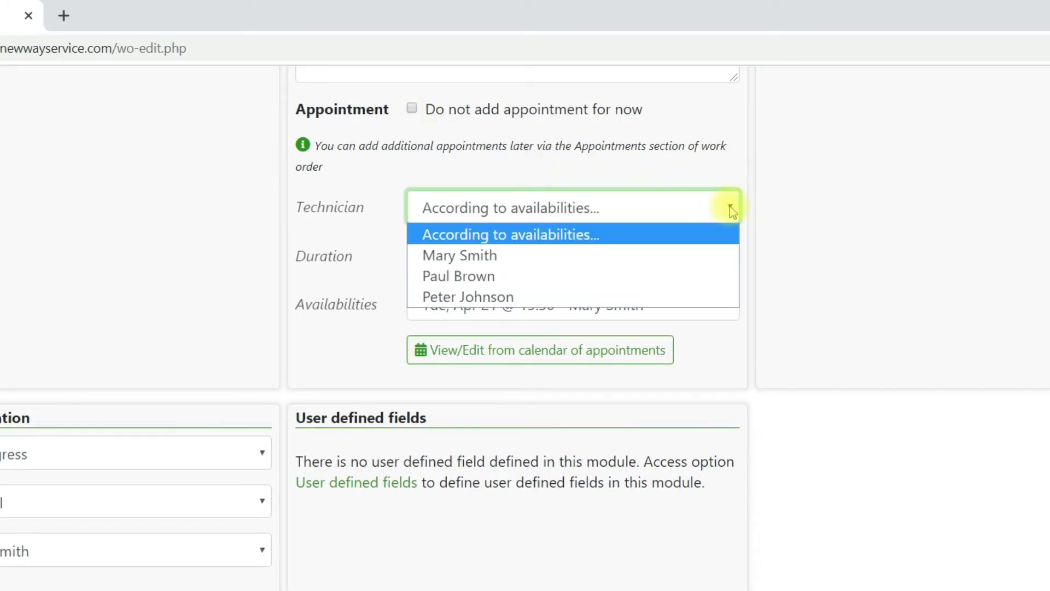
pyautogui.click(732, 209)
# - Set the appointment duration to 02:00 and keep the Tuesday, April 21 14:30 slot
pyautogui.click(536, 251)
pyautogui.click(337, 262)
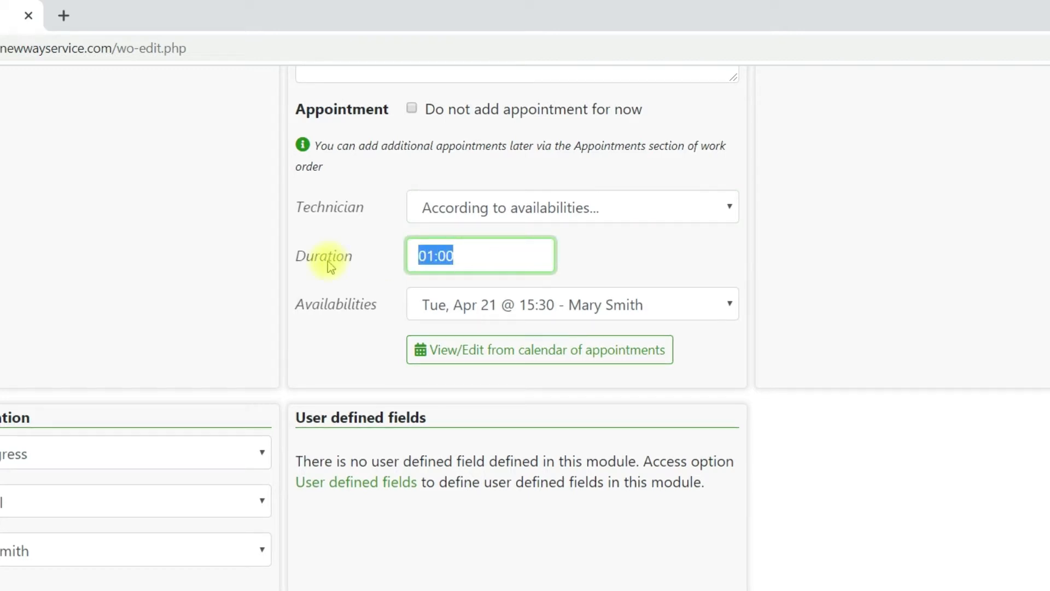
pyautogui.write('2')
pyautogui.press('Tab')
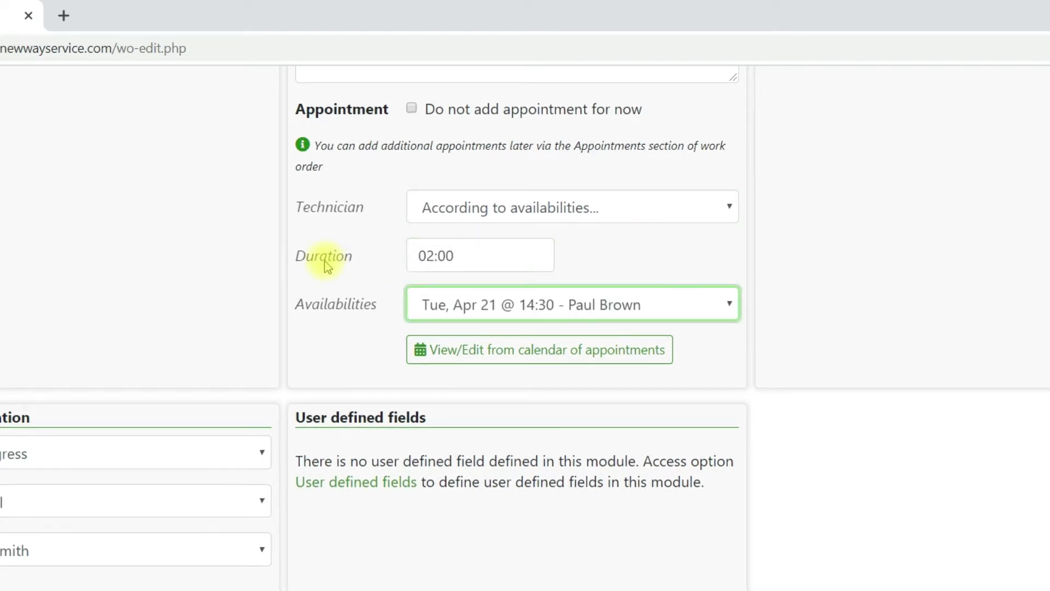
pyautogui.click(727, 303)
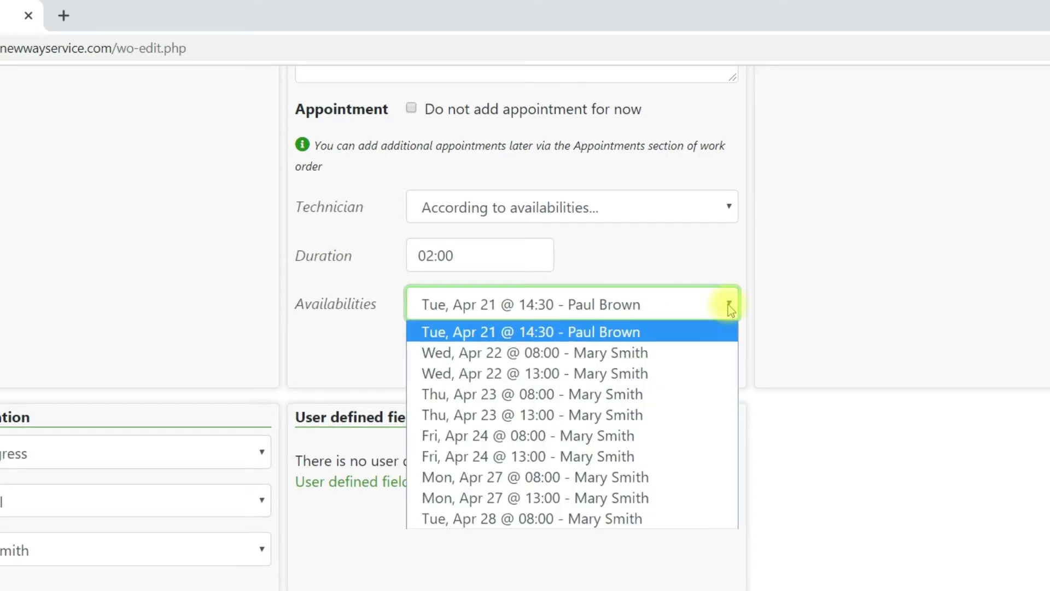
pyautogui.click(727, 304)
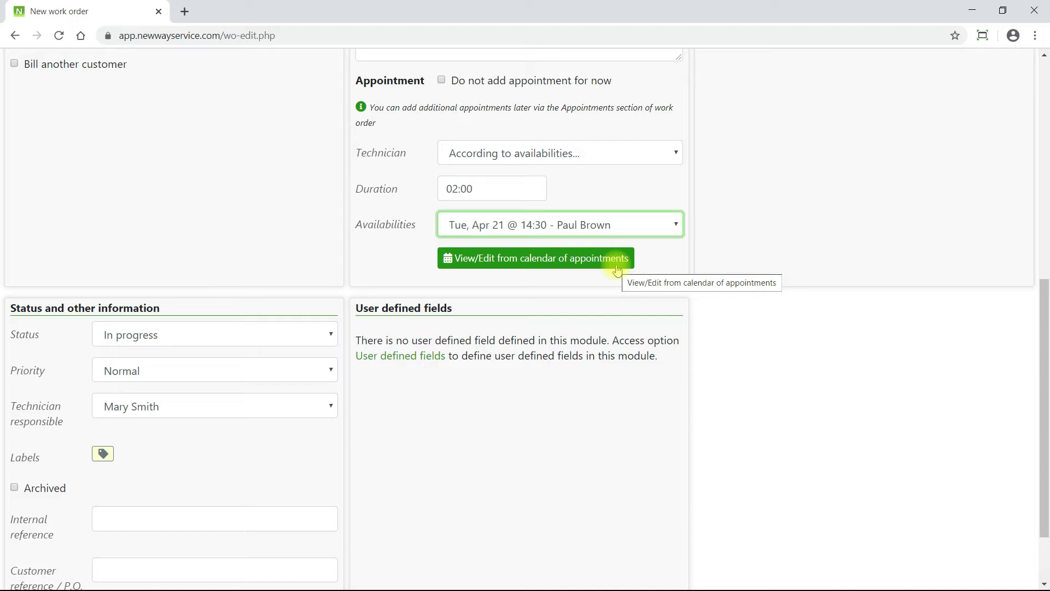
# - Reschedule the appointment in the calendar to Tue, Apr 21 at 13:30, lasting 02:30
pyautogui.click(618, 260)
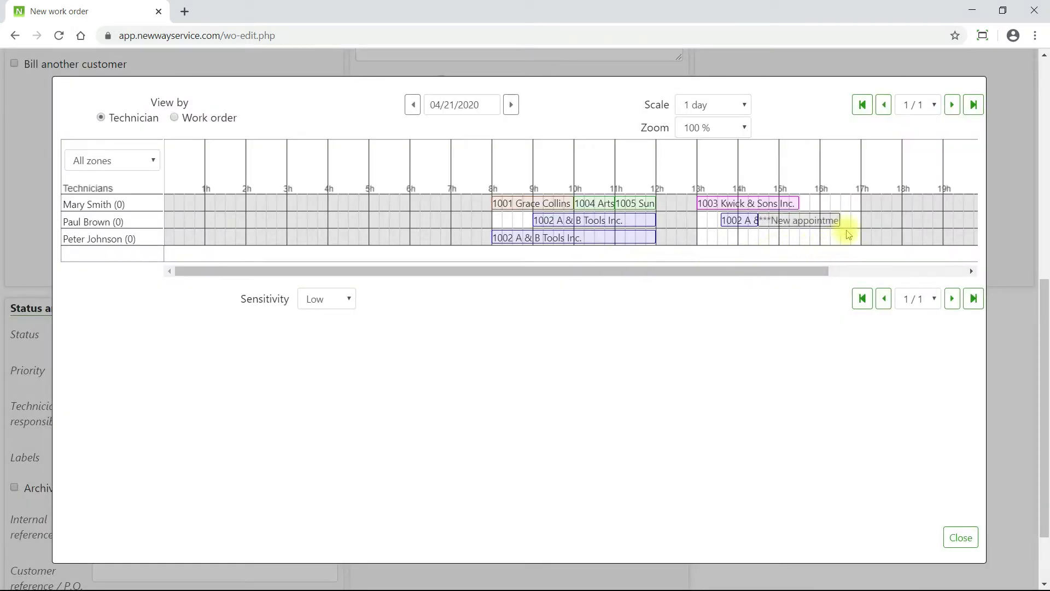
pyautogui.moveTo(838, 220); pyautogui.dragTo(952, 222)
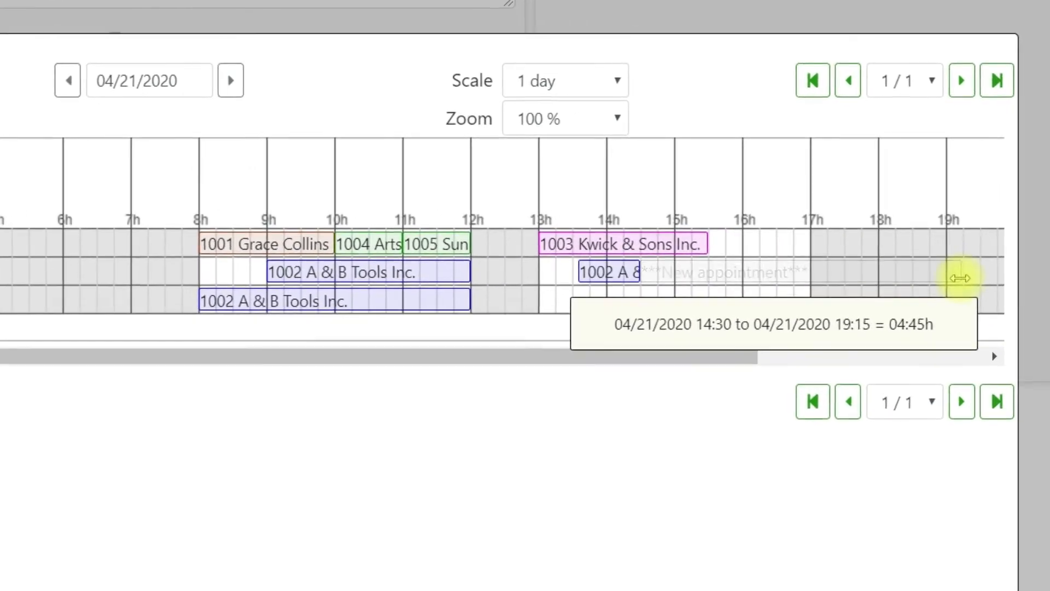
pyautogui.moveTo(960, 278); pyautogui.dragTo(734, 324)
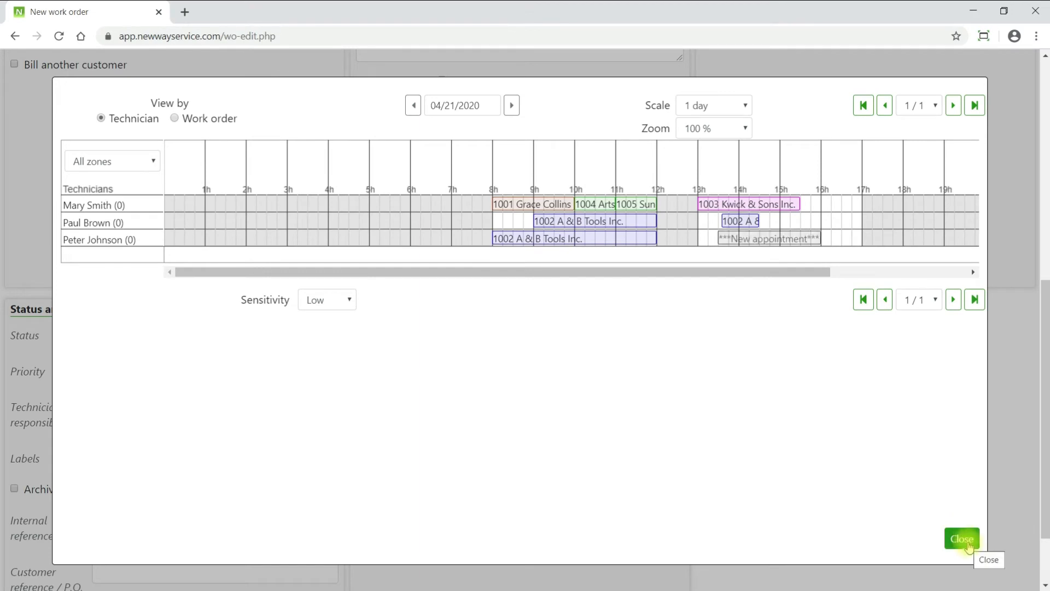
pyautogui.click(964, 541)
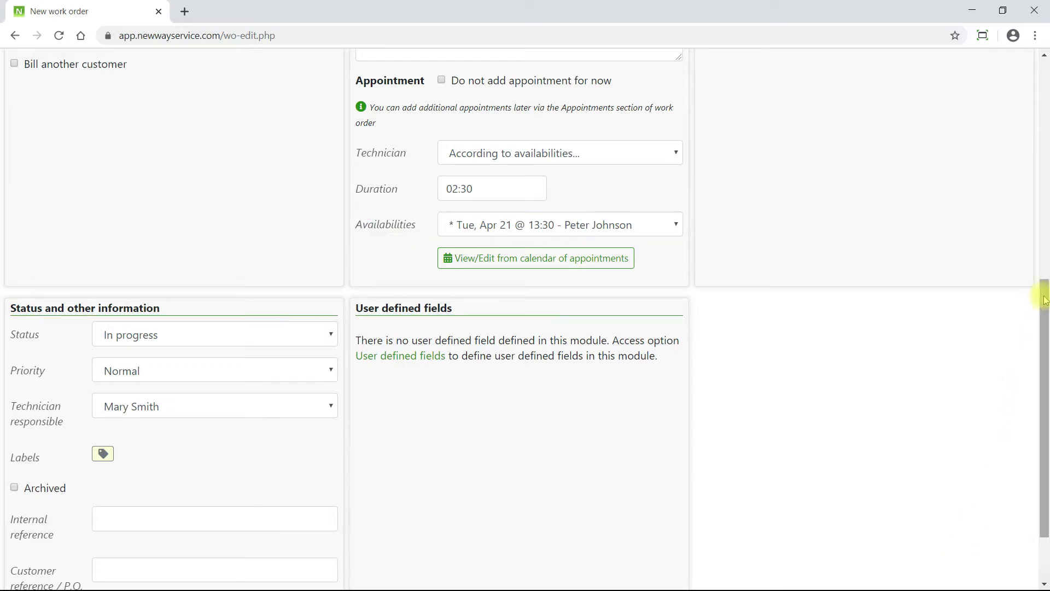
pyautogui.moveTo(1043, 298); pyautogui.dragTo(1045, 346)
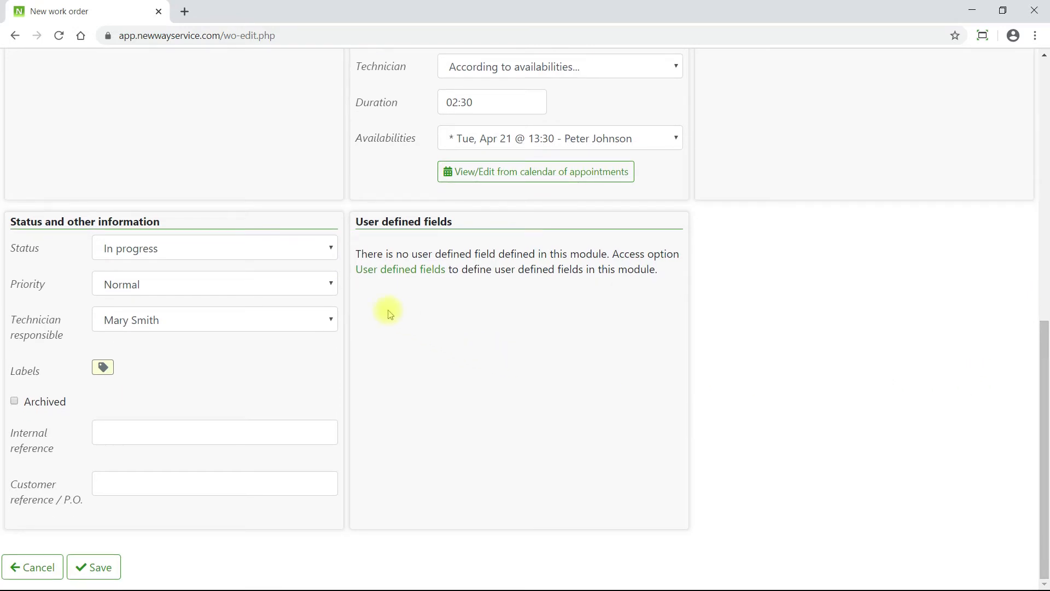
# - Keep status In progress, priority Normal and the current responsible technician
pyautogui.click(332, 249)
pyautogui.click(329, 245)
pyautogui.click(333, 284)
pyautogui.click(334, 285)
pyautogui.click(332, 320)
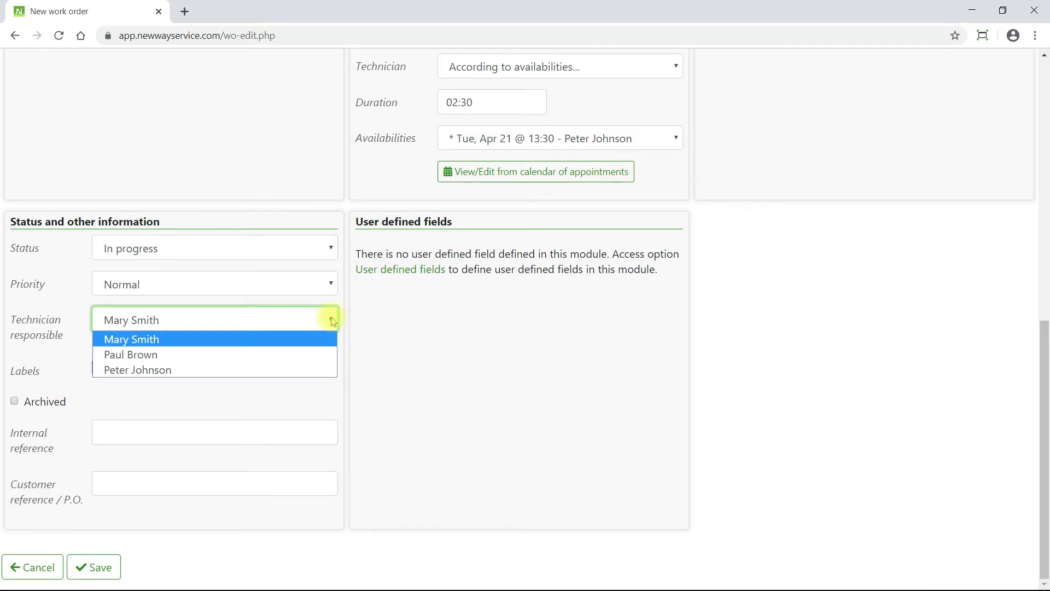
pyautogui.click(333, 321)
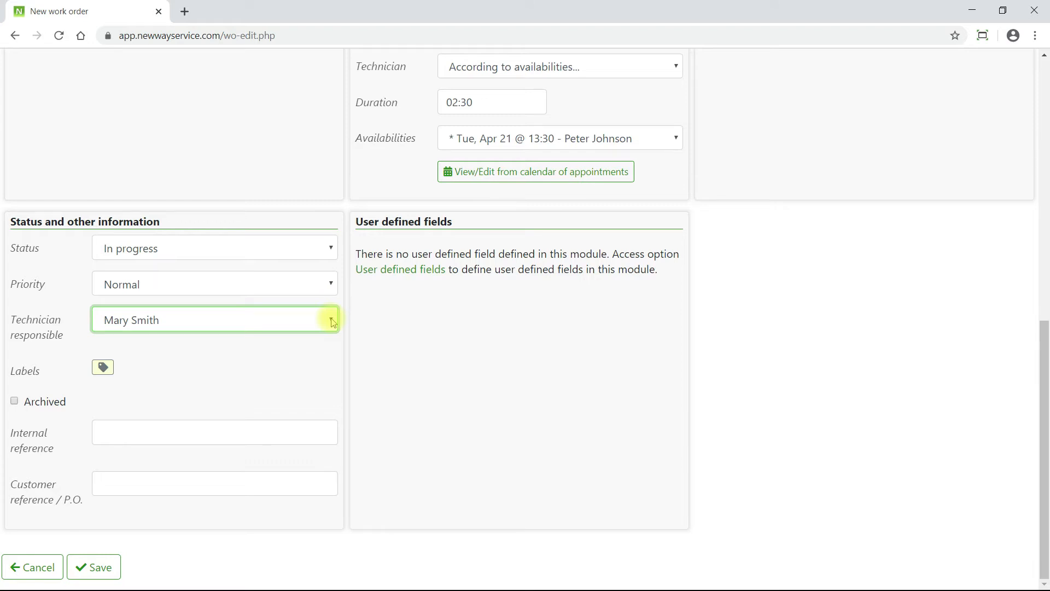
# - Tag the work order with Call before and Urgent labels and save it as 1006
pyautogui.click(104, 367)
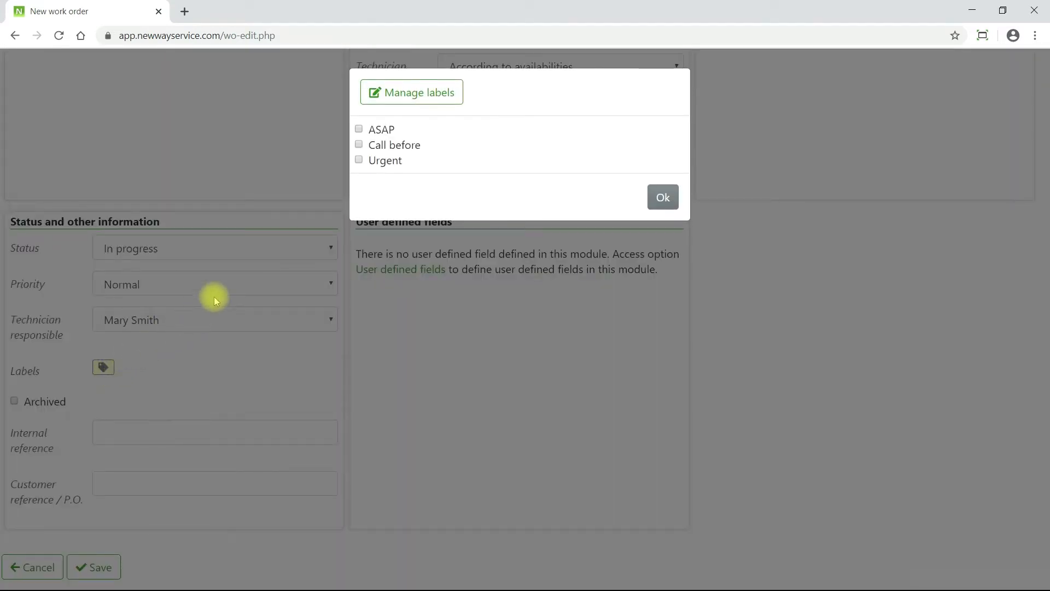
pyautogui.click(392, 145)
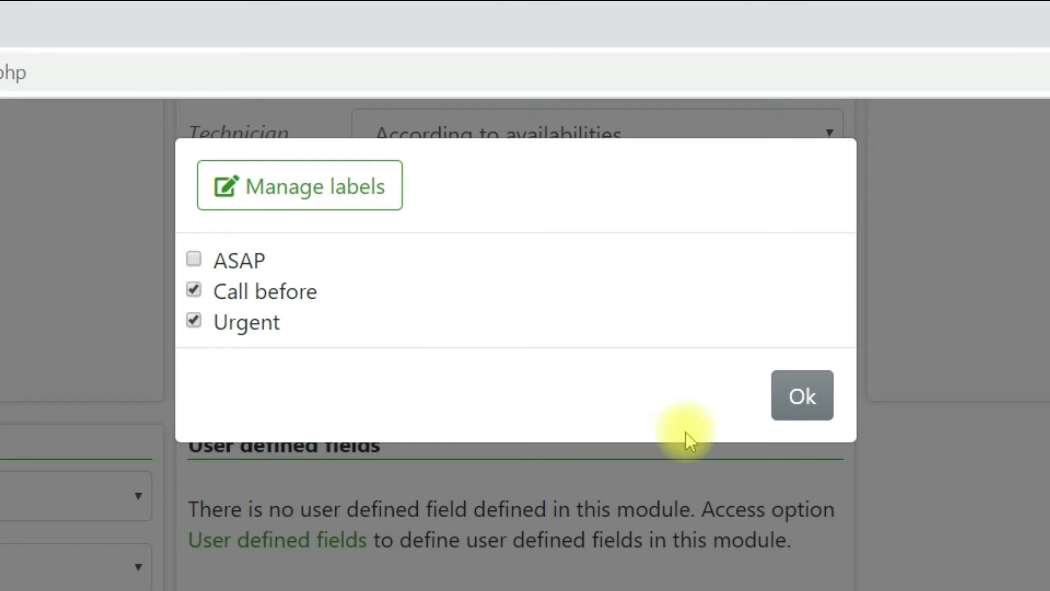
pyautogui.click(797, 422)
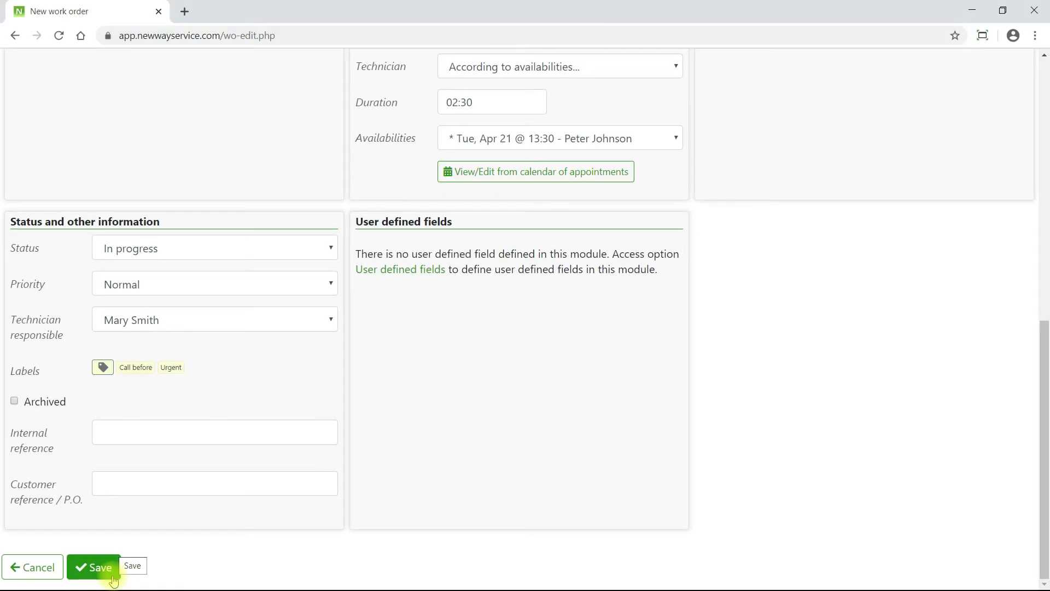
pyautogui.click(112, 574)
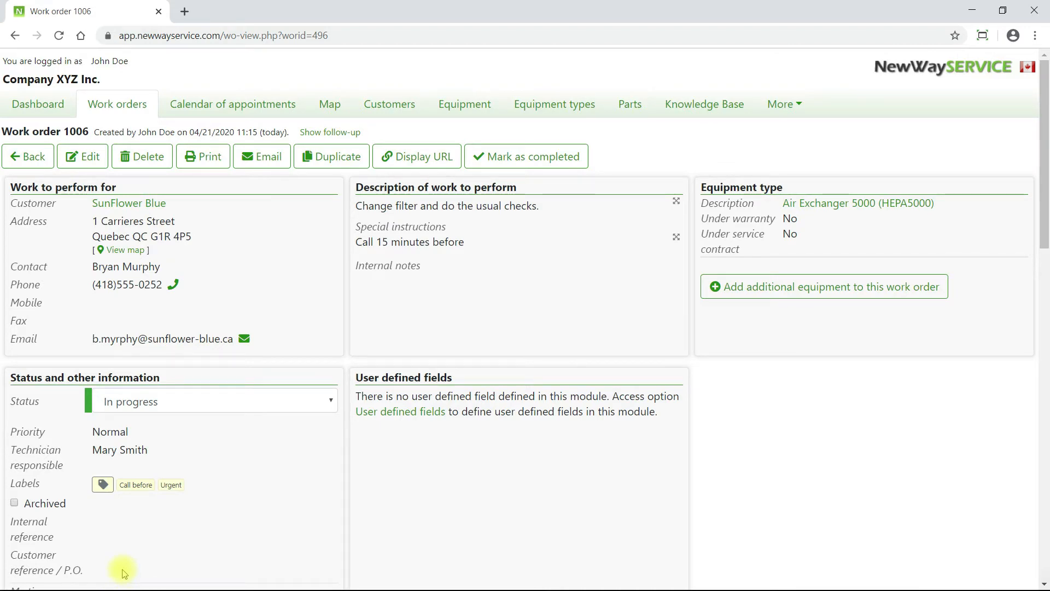
# - Print Work_order_Summary_model_1006.pdf with the Summary model form, preview it, then close the preview
pyautogui.click(223, 165)
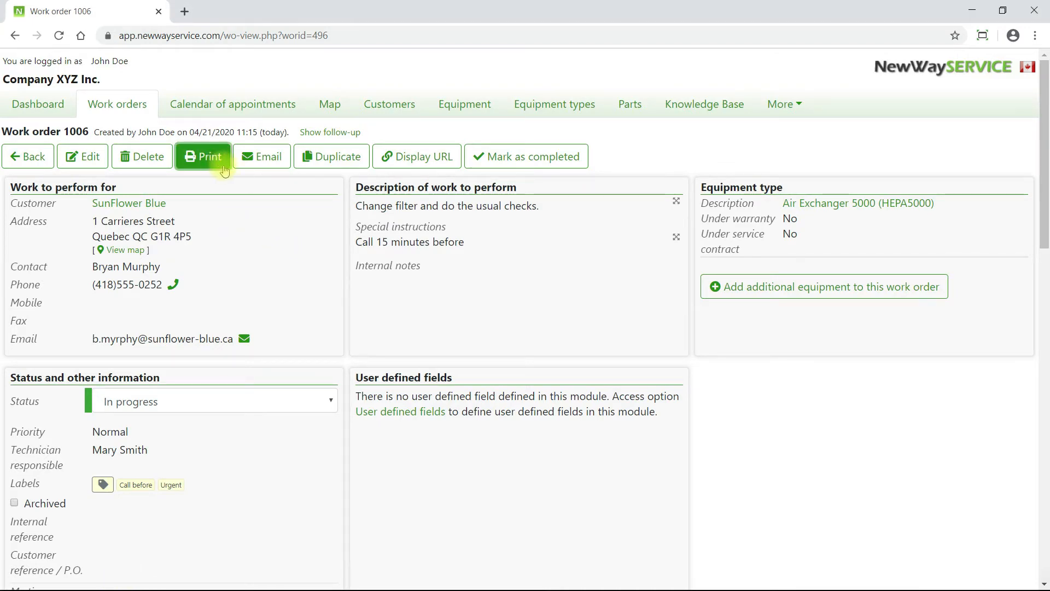
pyautogui.click(672, 137)
pyautogui.click(671, 141)
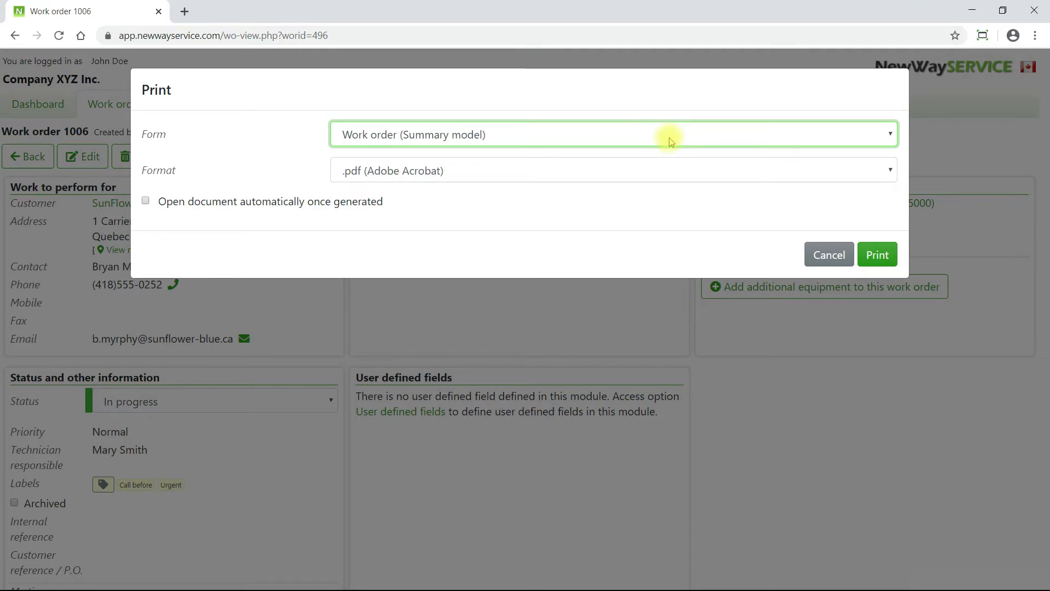
pyautogui.click(872, 254)
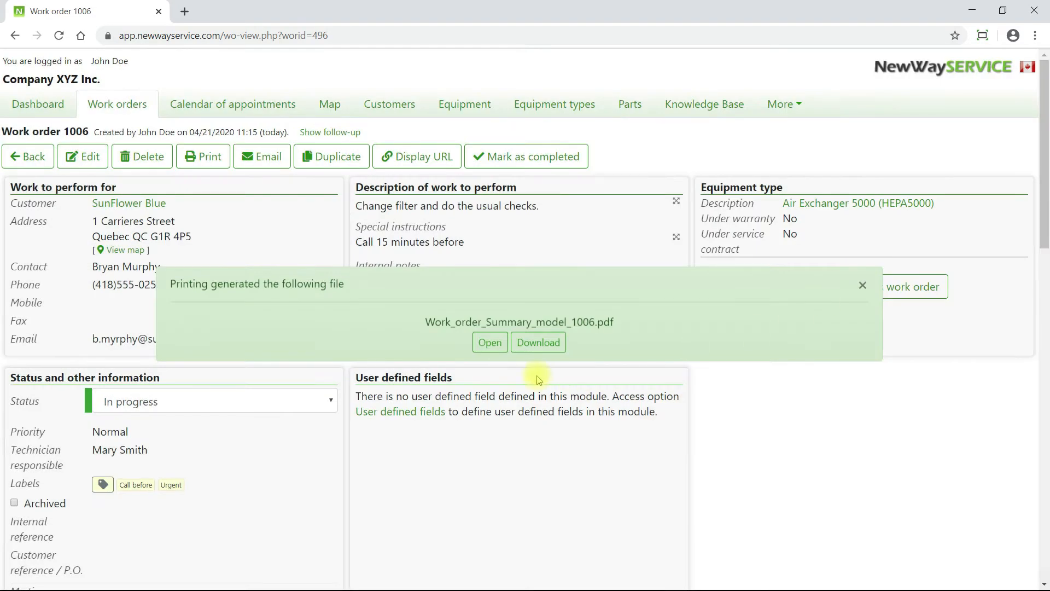
pyautogui.click(488, 342)
pyautogui.scroll(-1, 1044, 282)
pyautogui.moveTo(1044, 282); pyautogui.dragTo(1038, 169)
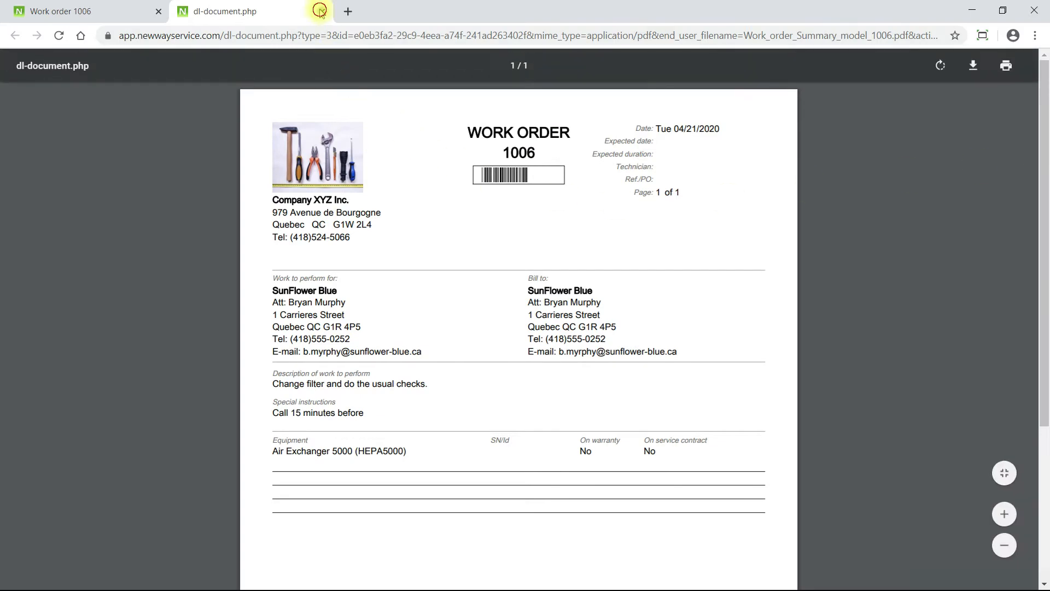
pyautogui.click(320, 10)
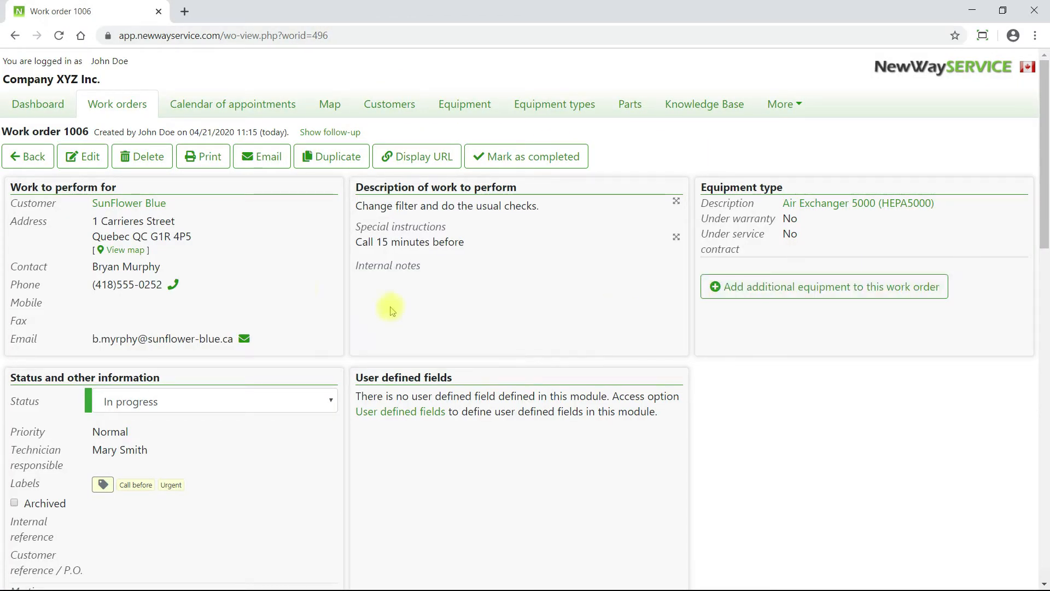
# - Start an e-mail for work order 1006 using the Model #1 template
pyautogui.click(258, 164)
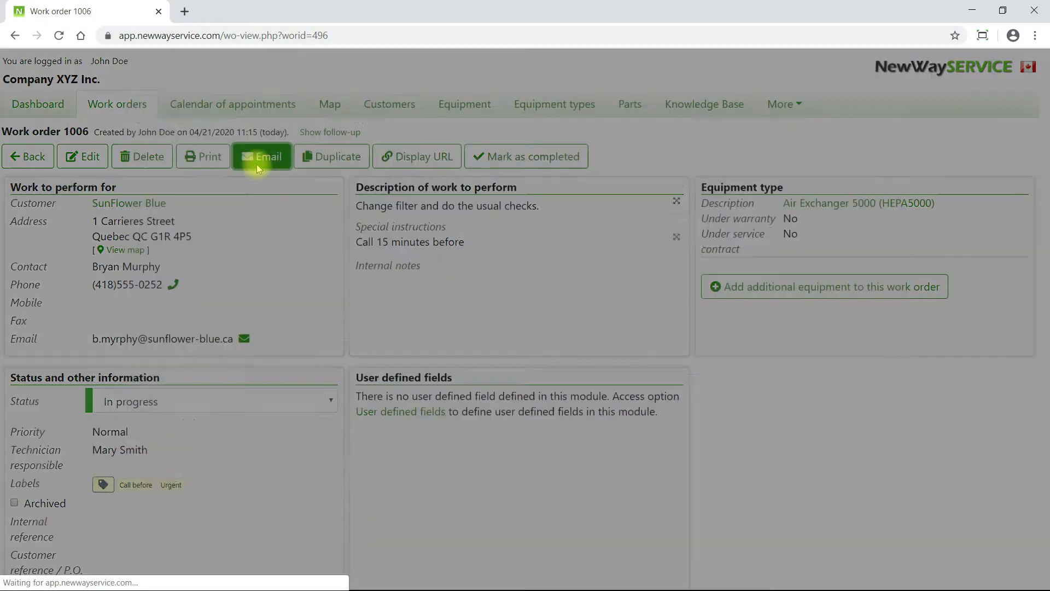
pyautogui.click(692, 135)
pyautogui.click(668, 185)
pyautogui.click(690, 135)
pyautogui.click(667, 169)
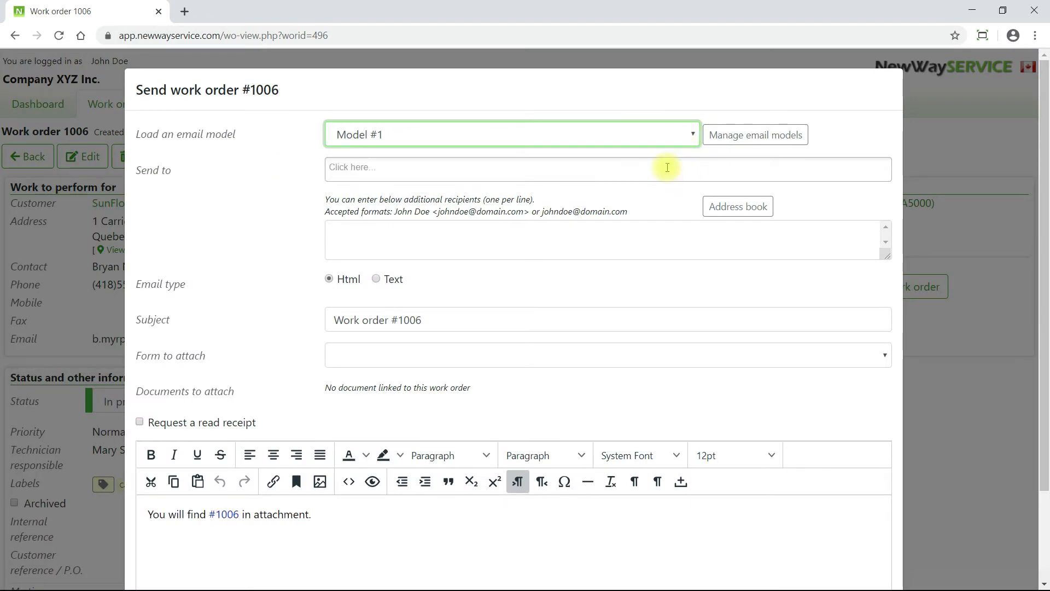
# - Send it to the customer contact with the Summary model work order form attached
pyautogui.click(667, 167)
pyautogui.click(669, 209)
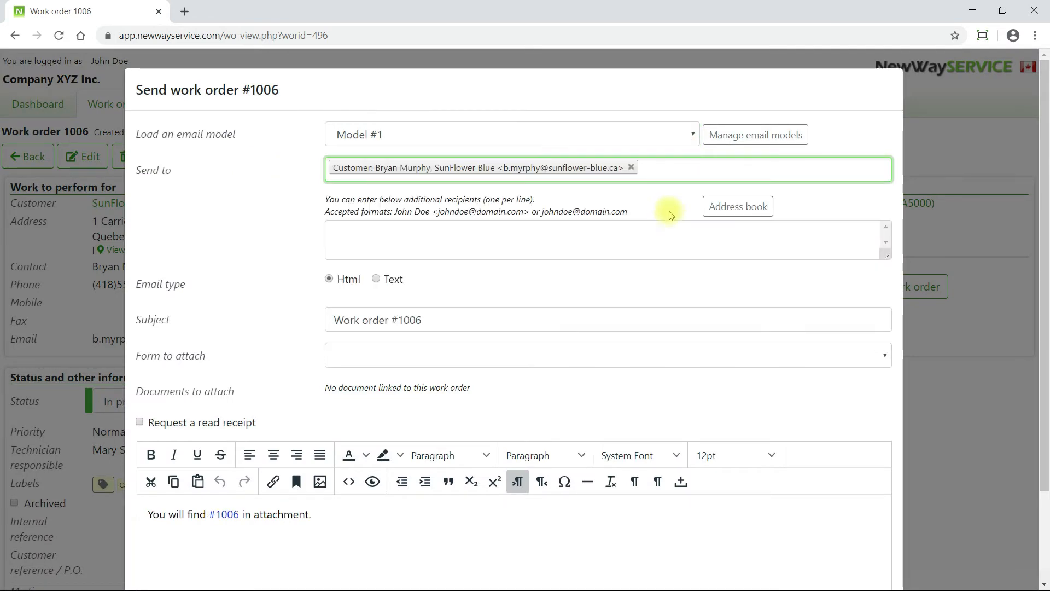
pyautogui.click(730, 355)
pyautogui.click(727, 389)
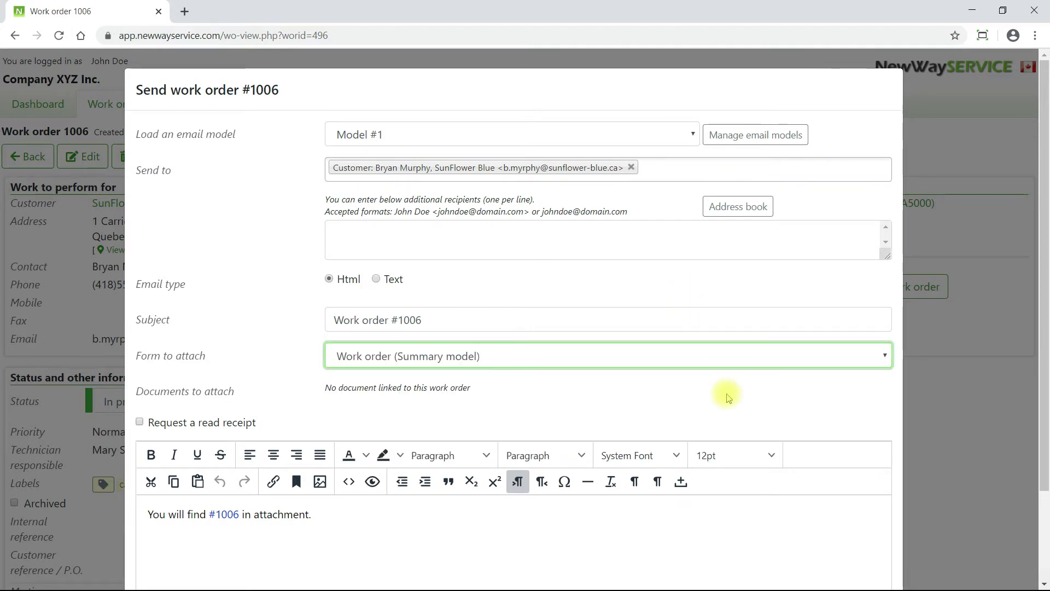
pyautogui.moveTo(1045, 385); pyautogui.dragTo(1045, 483)
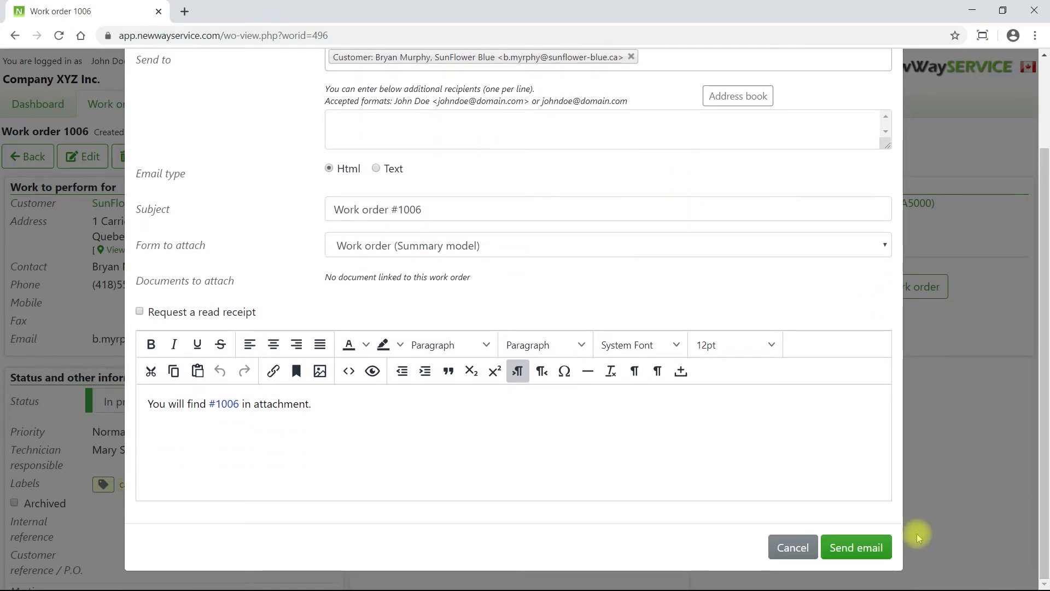
pyautogui.click(856, 547)
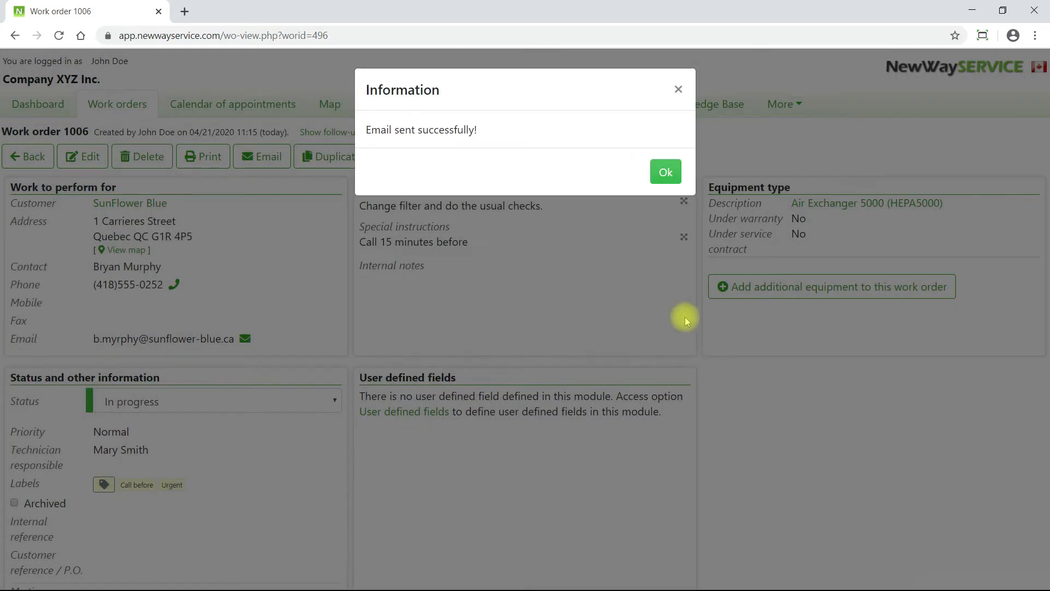
pyautogui.click(657, 185)
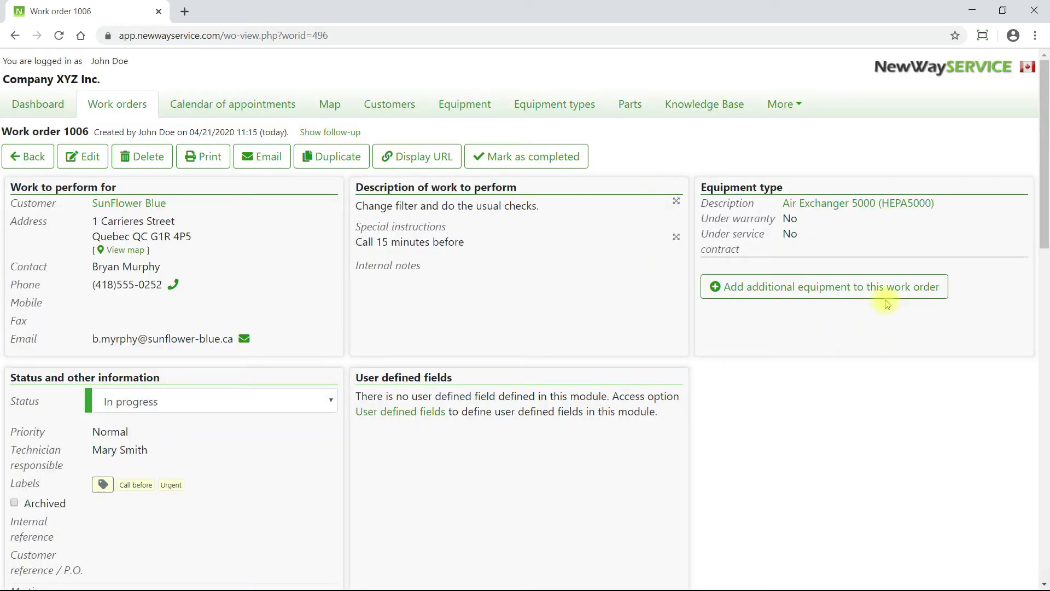
# - Scroll the Dashboard to see work order 1006 among today's appointments at 13:30
pyautogui.moveTo(1044, 224); pyautogui.dragTo(1042, 495)
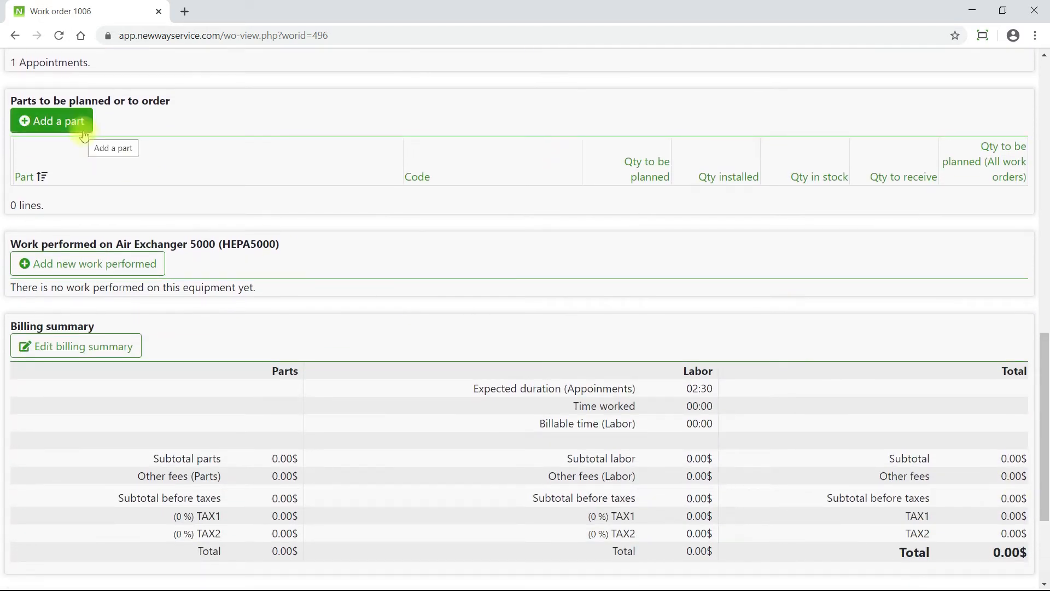
pyautogui.moveTo(1045, 361); pyautogui.dragTo(1044, 418)
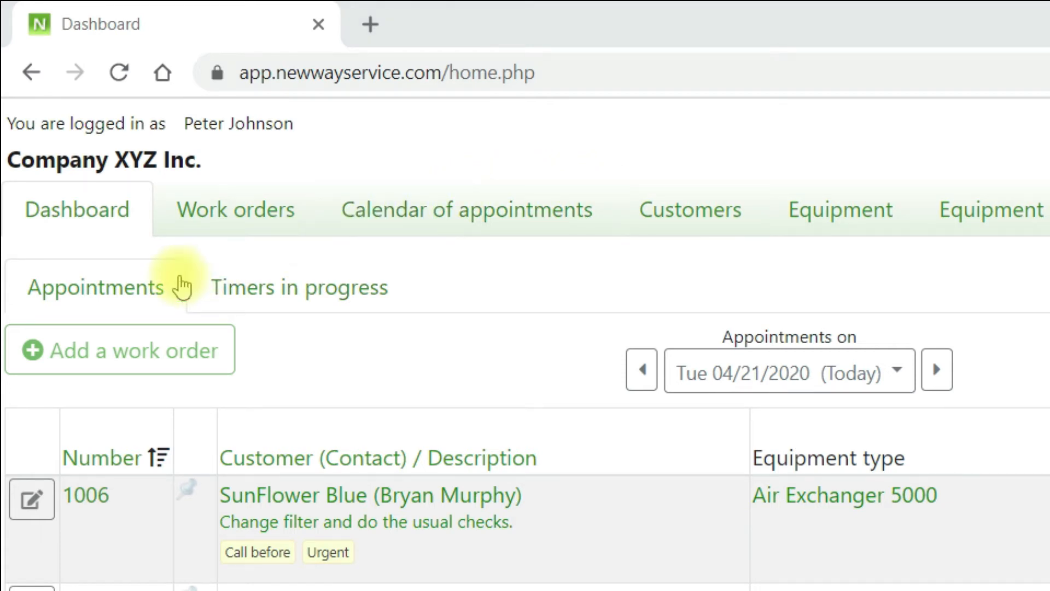
# - Open work order 1006 from today's appointments and scroll down to Work performed and billing
pyautogui.click(176, 288)
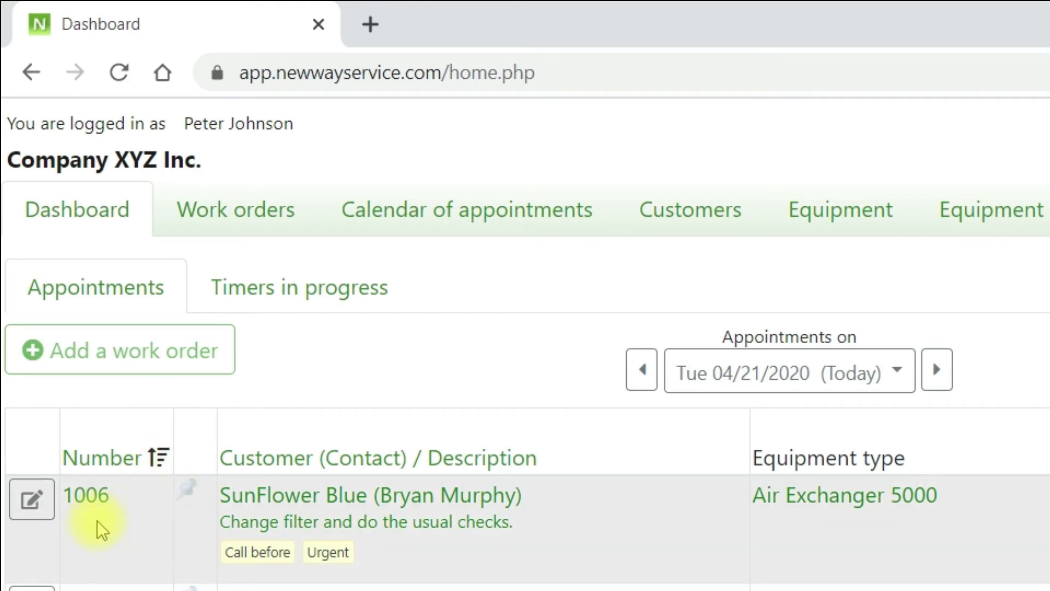
pyautogui.click(87, 501)
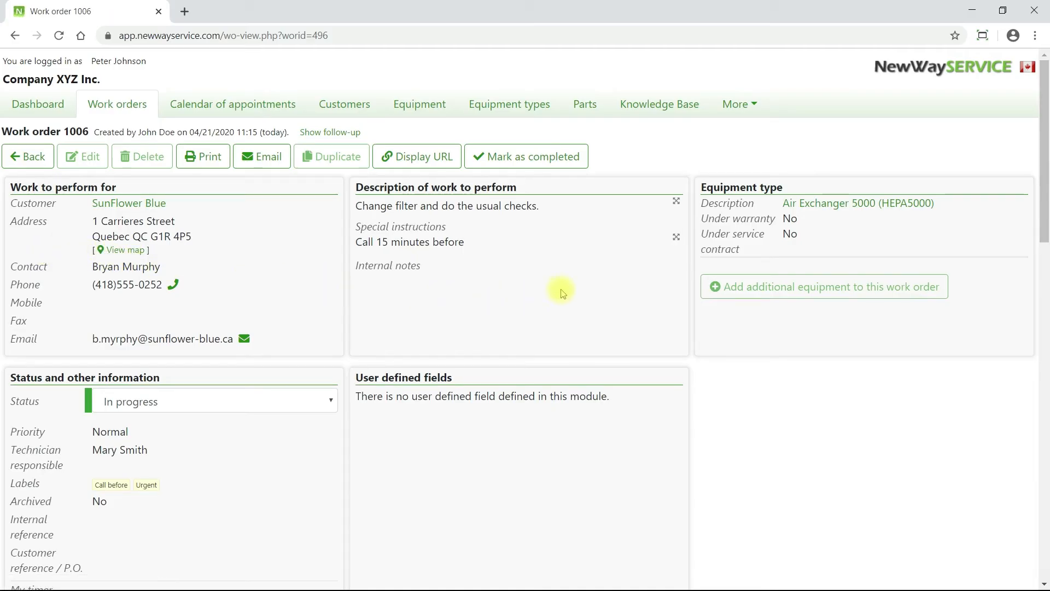
pyautogui.moveTo(1042, 187); pyautogui.dragTo(1044, 532)
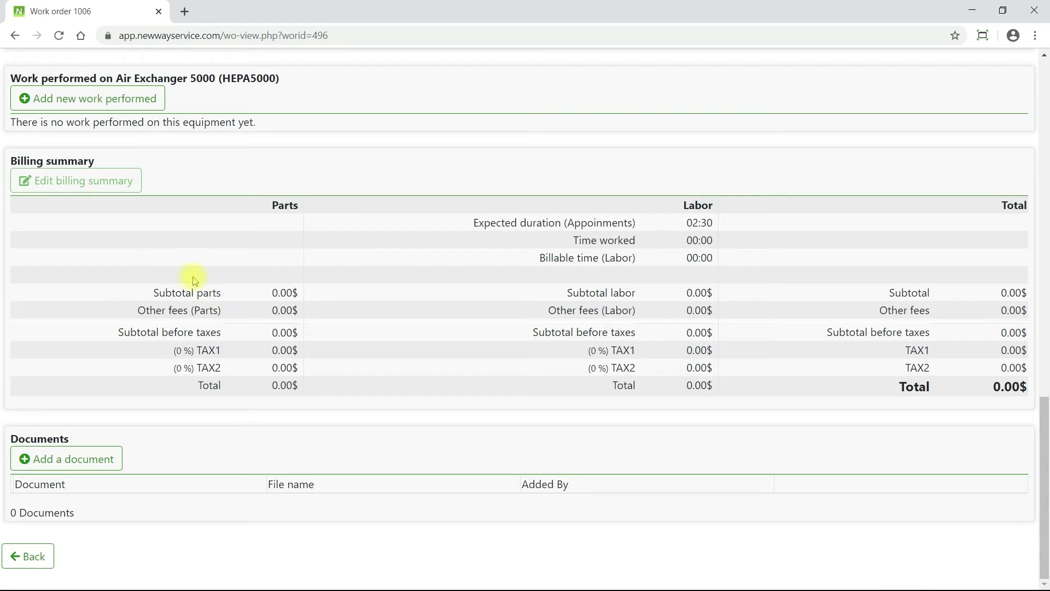
# - Start a new work performed entry for 1006 with 02:00 worked and a pasted filter-change description
pyautogui.click(143, 99)
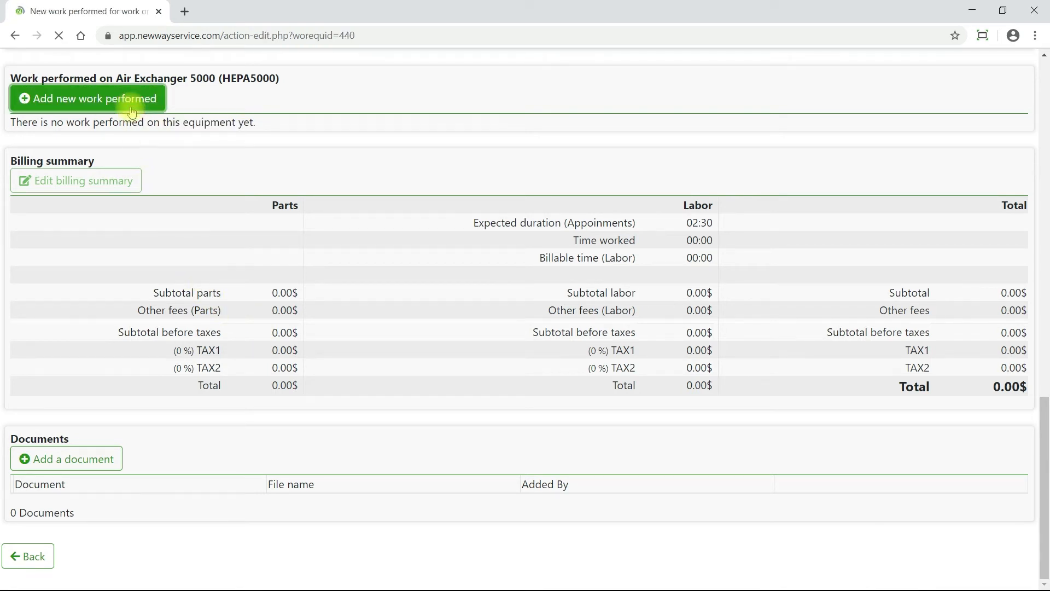
pyautogui.click(236, 345)
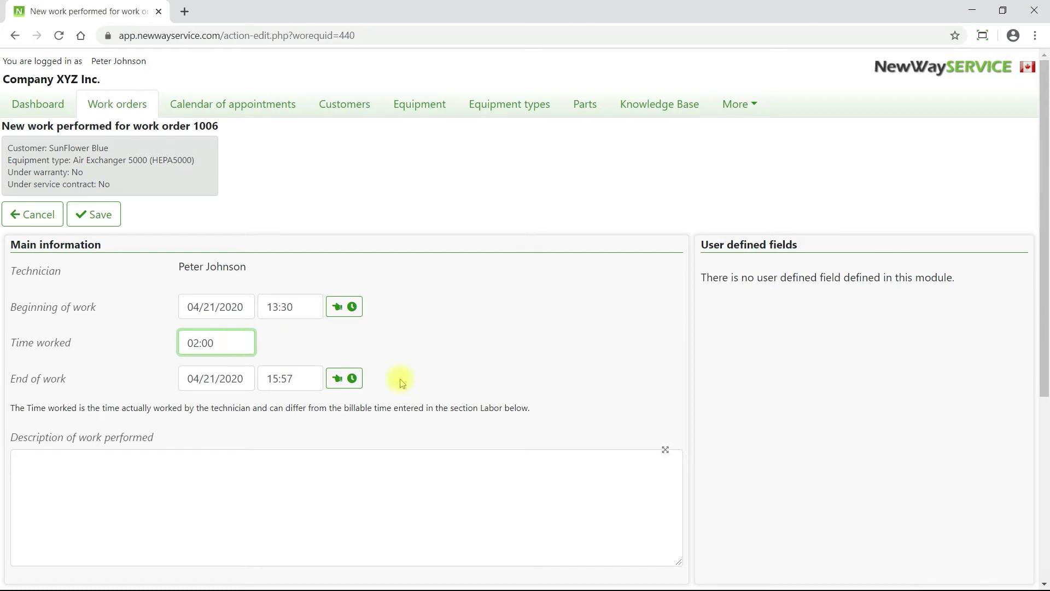
pyautogui.click(459, 482)
pyautogui.write('Changed filters and equipment is working fine.')
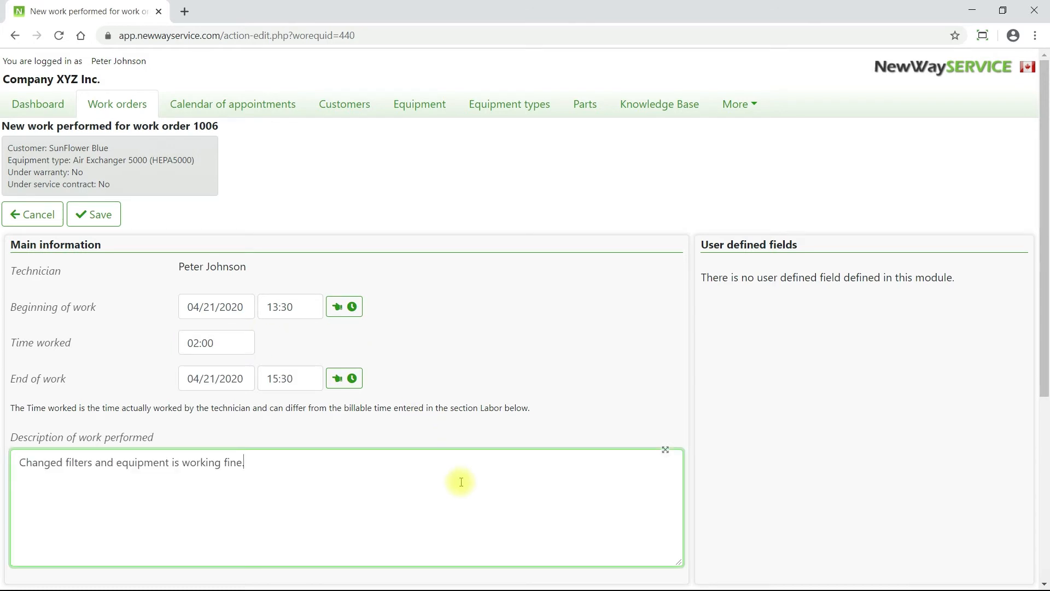
pyautogui.moveTo(1044, 293); pyautogui.dragTo(1044, 520)
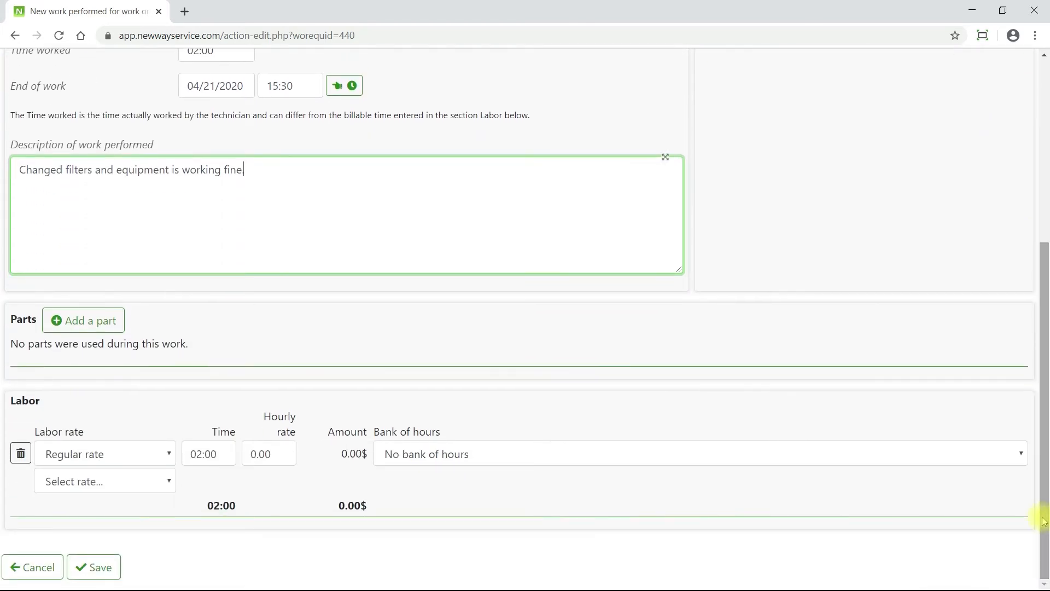
# - Add one Filter KF75 part at 18.99 from the truck warehouse and save the entry
pyautogui.click(116, 327)
pyautogui.write('fil')
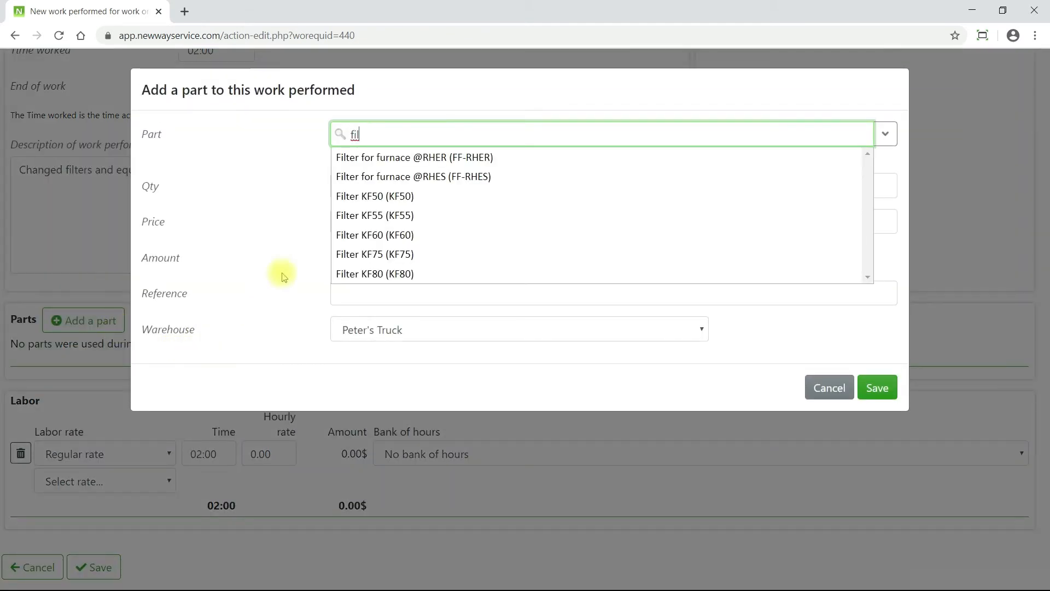
pyautogui.click(397, 255)
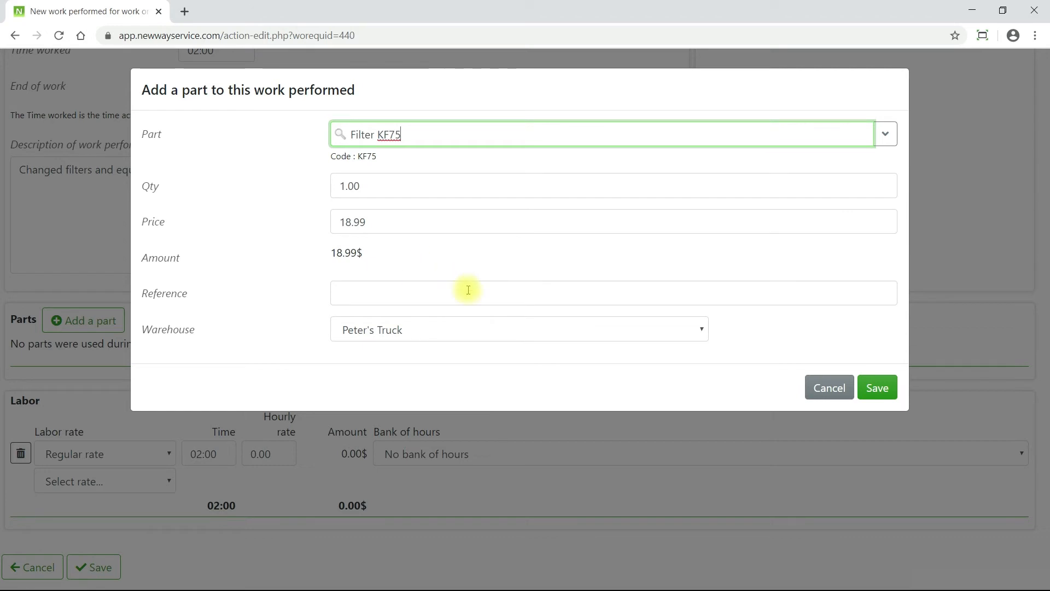
pyautogui.click(700, 329)
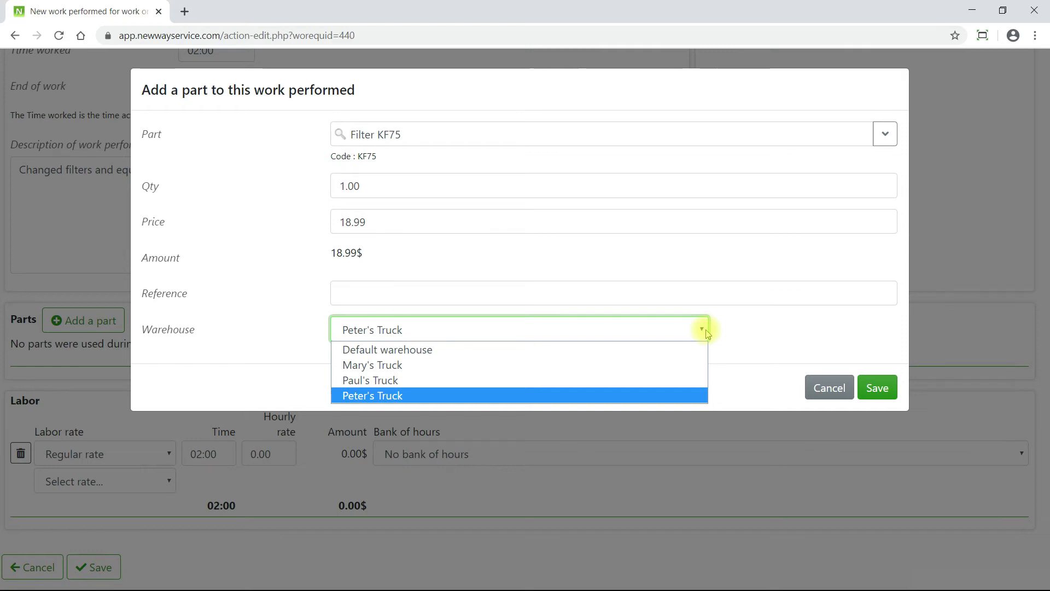
pyautogui.click(707, 333)
pyautogui.click(871, 400)
pyautogui.moveTo(1043, 397); pyautogui.dragTo(1045, 441)
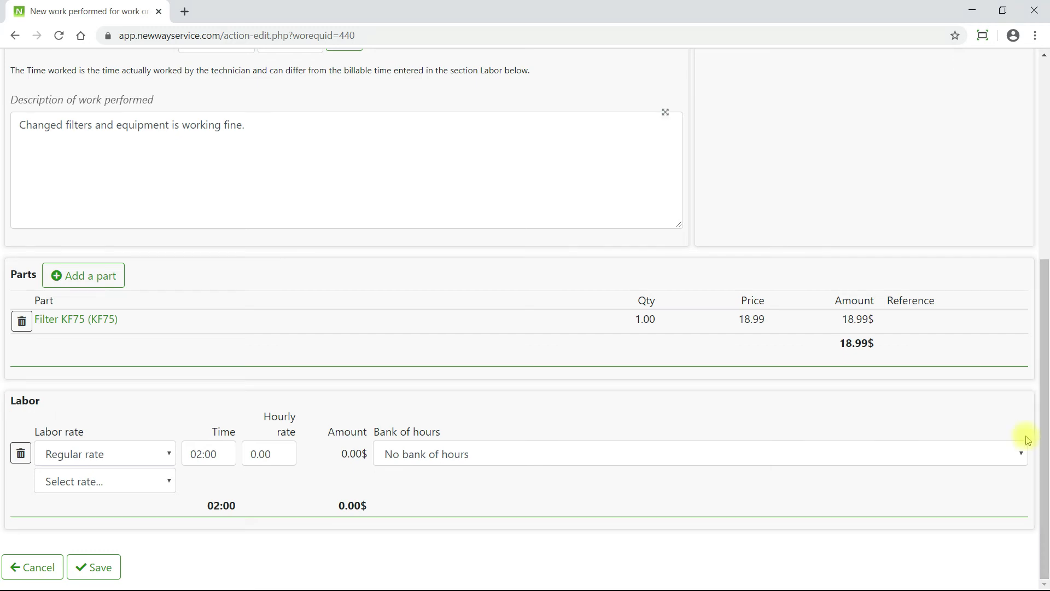
pyautogui.click(98, 567)
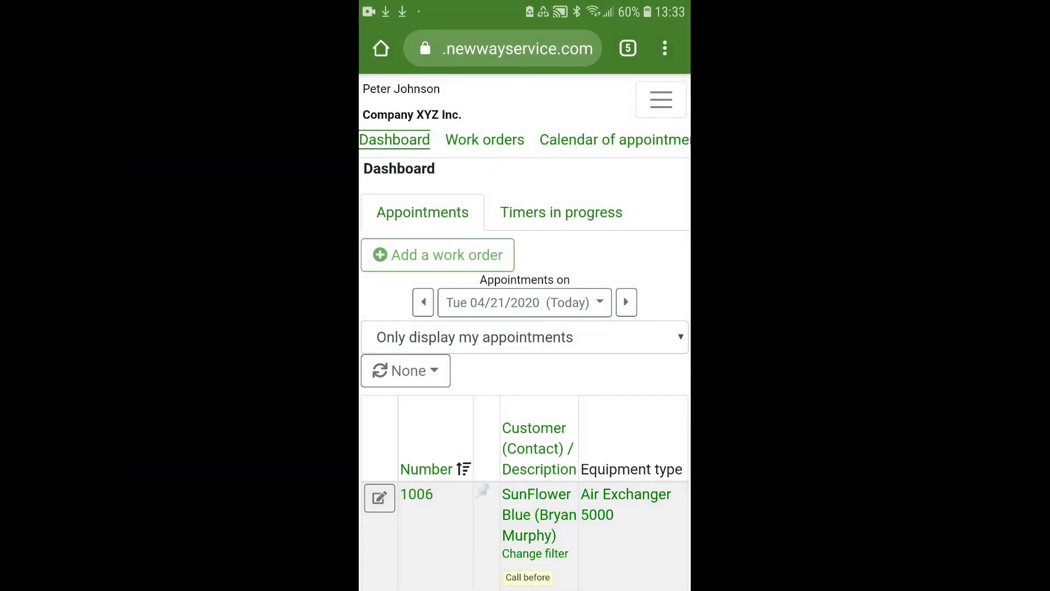
# - Open order 1006 and start work performed with 02:00 worked and 'Changed filter. Equipment is working fine.'
pyautogui.scroll(-3, 524, 383)
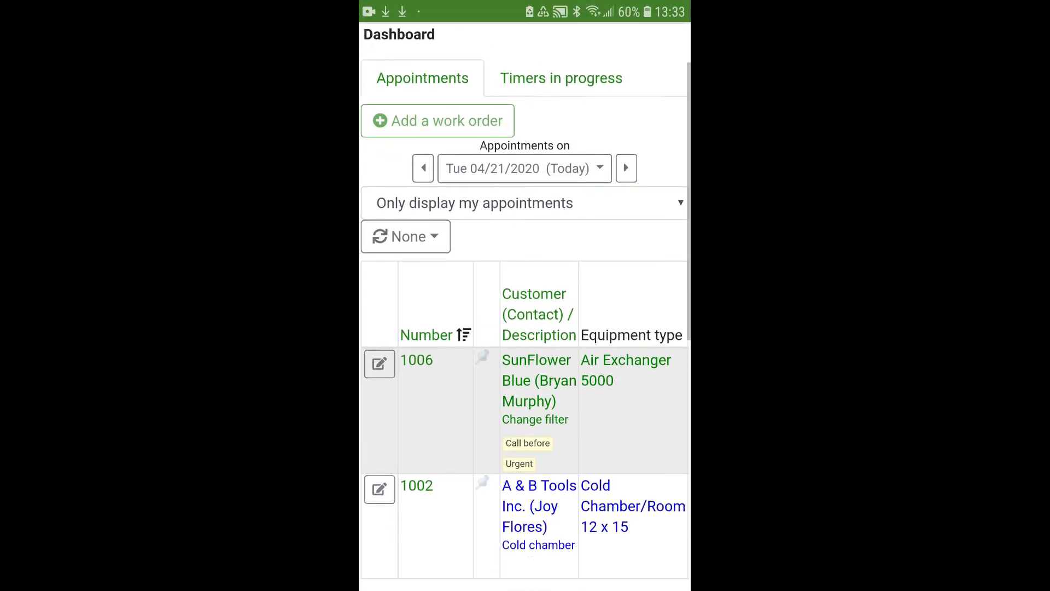
pyautogui.click(416, 314)
pyautogui.scroll(-15, 524, 328)
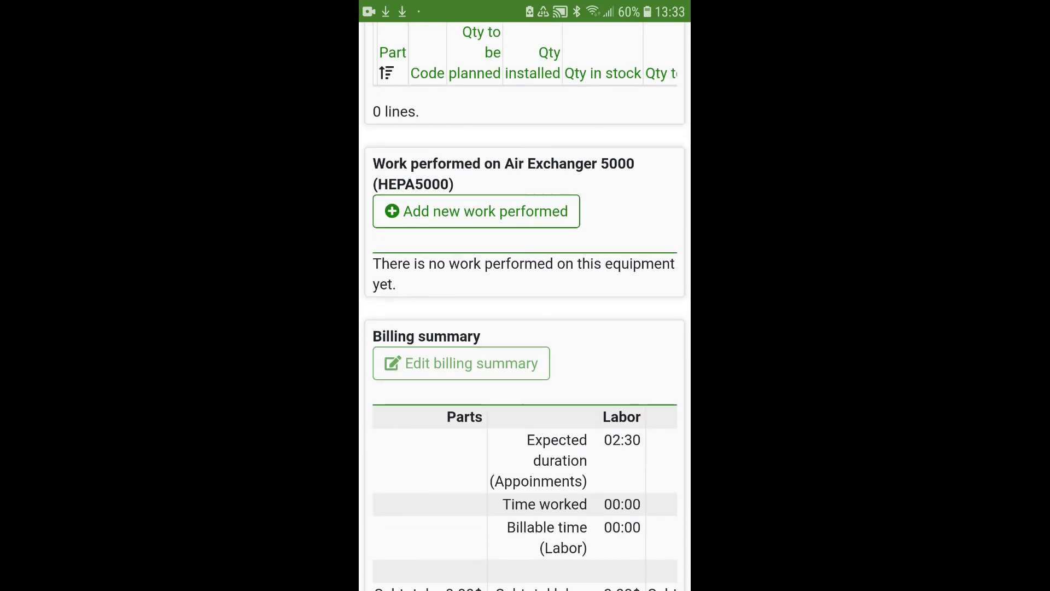
pyautogui.click(477, 213)
pyautogui.scroll(-2, 524, 328)
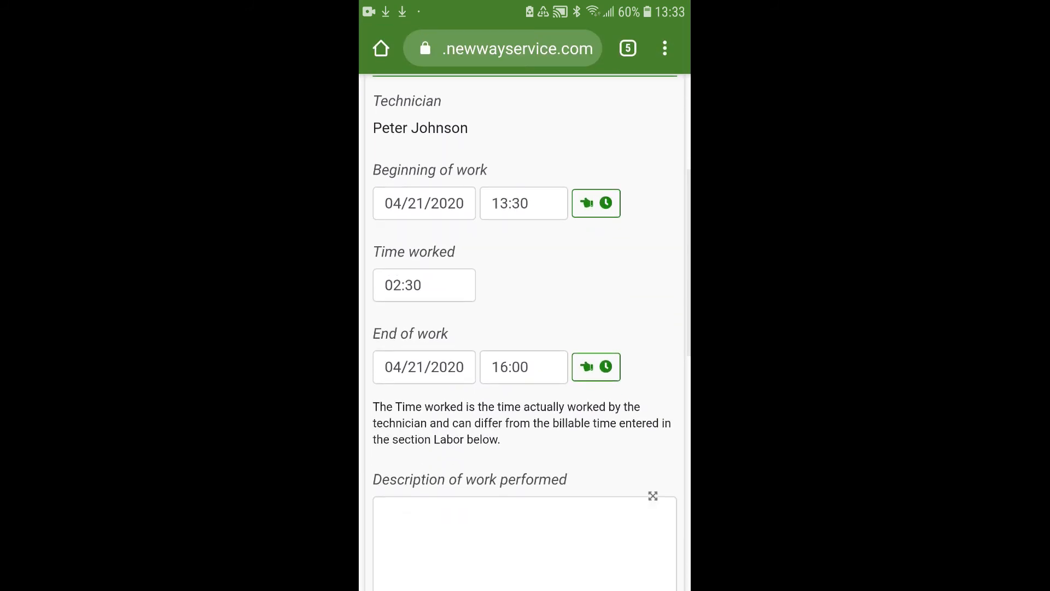
pyautogui.click(424, 284)
pyautogui.press('BackSpace')
pyautogui.press('BackSpace')
pyautogui.write('00')
pyautogui.press('Tab')
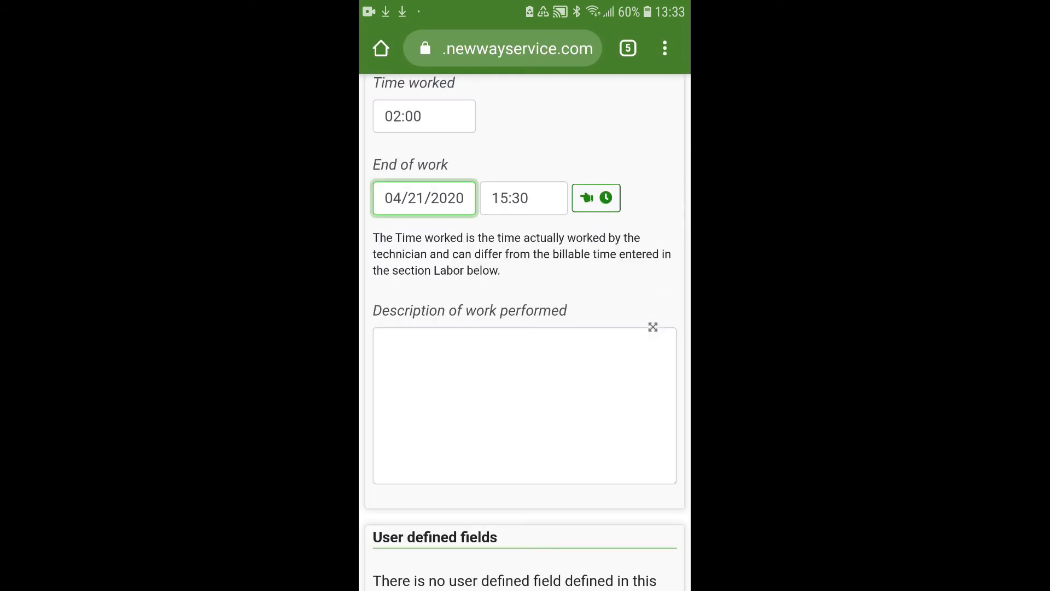
pyautogui.click(525, 405)
pyautogui.write('Changed filter. Equipment is working fine.')
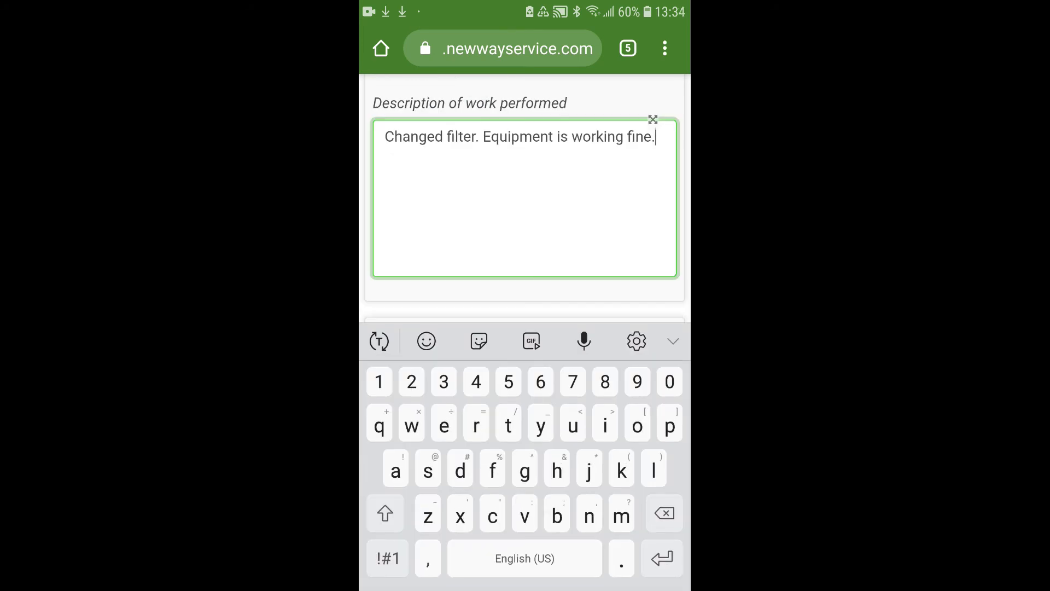
pyautogui.press('Escape')
# - Add the Filter KF60 part at 17.99 and save the work performed entry
pyautogui.scroll(-5, 525, 329)
pyautogui.click(469, 204)
pyautogui.write('Fil')
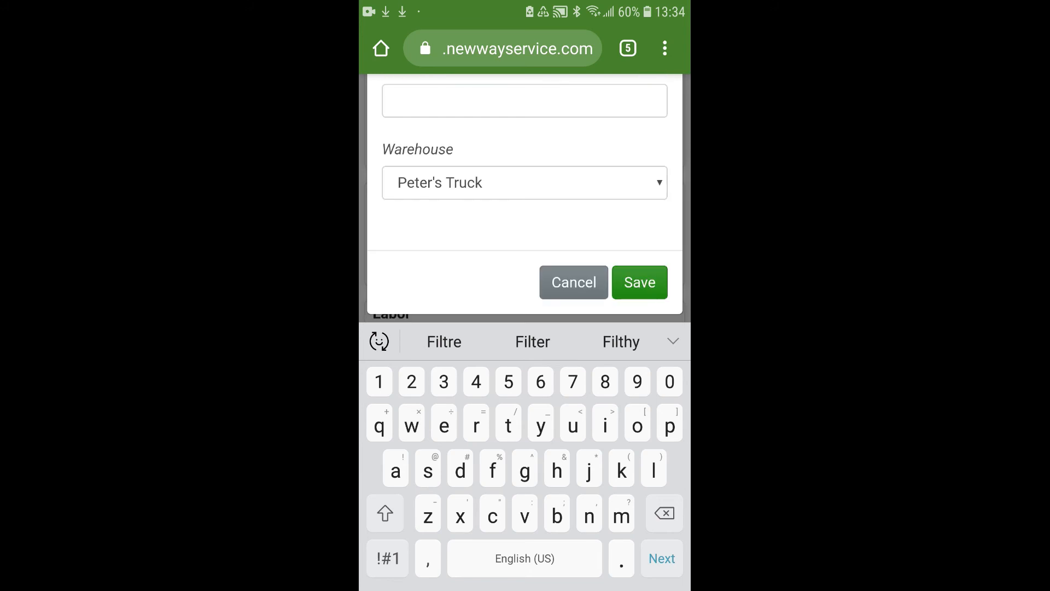
pyautogui.press('Escape')
pyautogui.scroll(3, 525, 328)
pyautogui.scroll(-3, 525, 328)
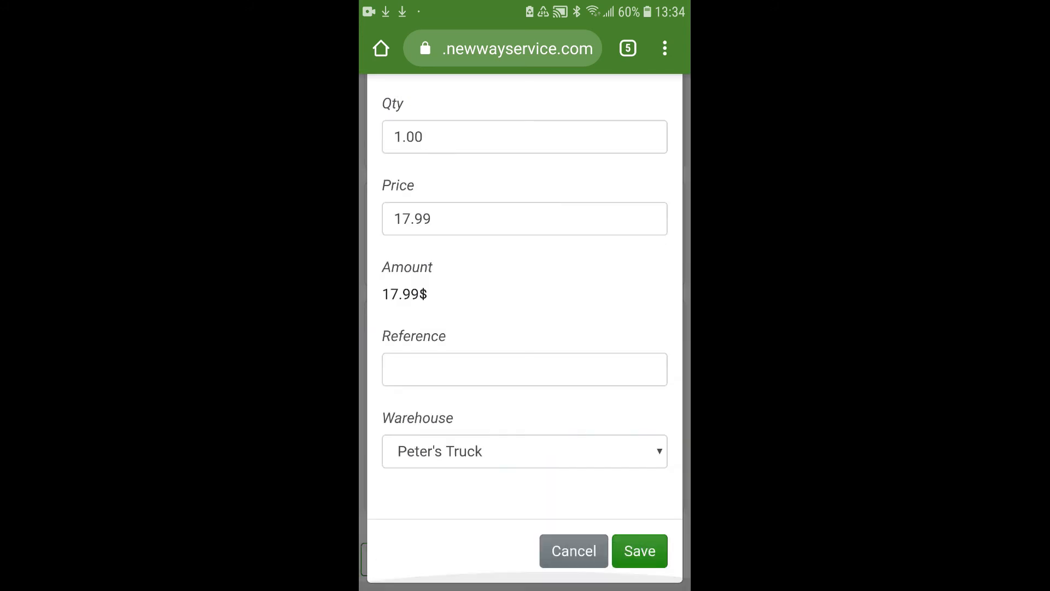
pyautogui.click(639, 551)
pyautogui.hscroll(3, 525, 516)
pyautogui.hscroll(-3, 524, 517)
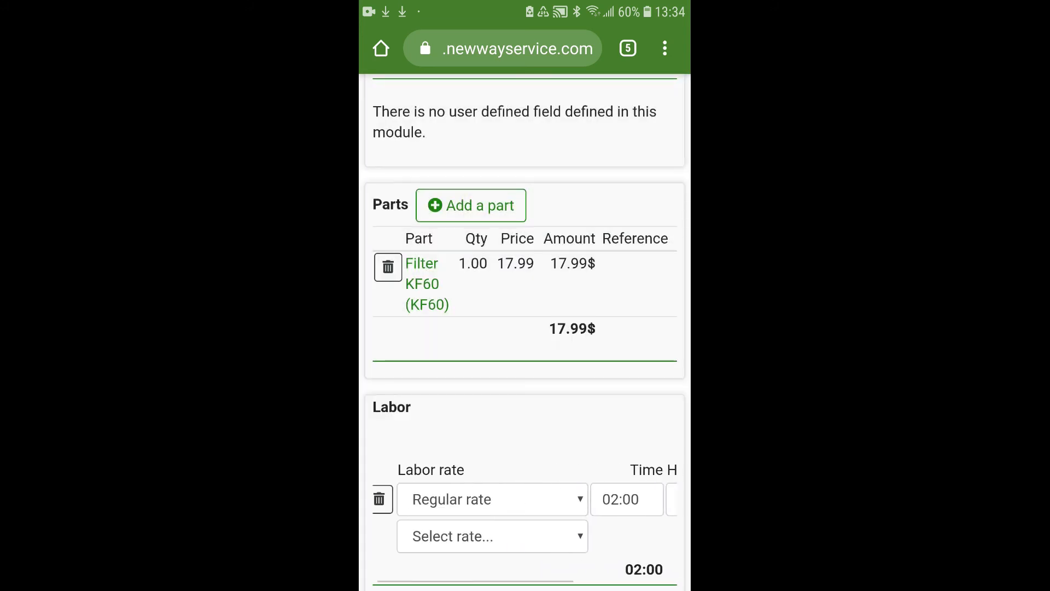
pyautogui.scroll(-2, 525, 383)
pyautogui.click(486, 559)
pyautogui.scroll(-10, 524, 328)
pyautogui.scroll(-15, 525, 328)
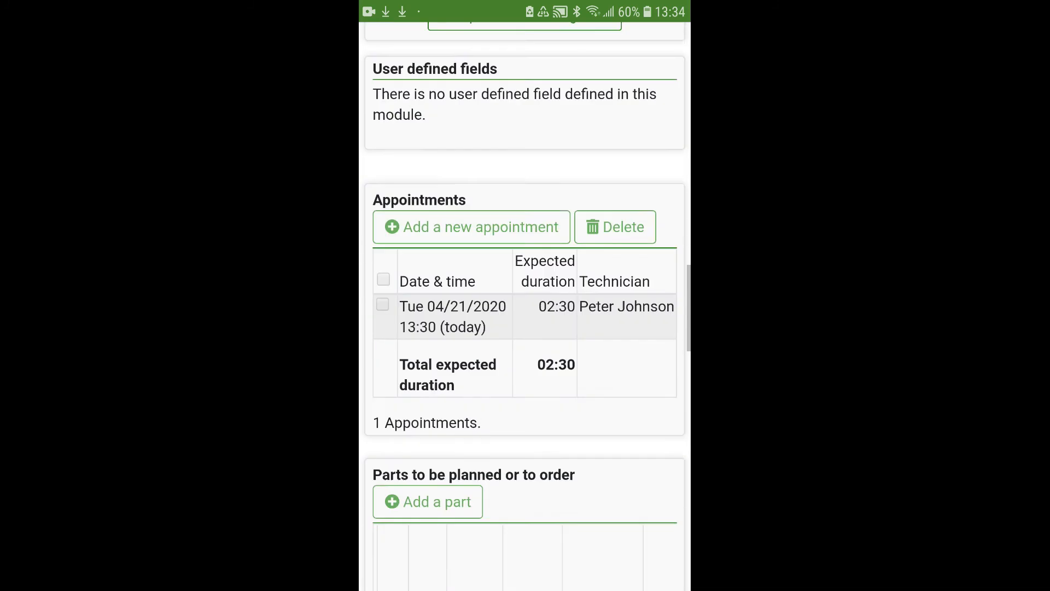
pyautogui.scroll(-3, 516, 465)
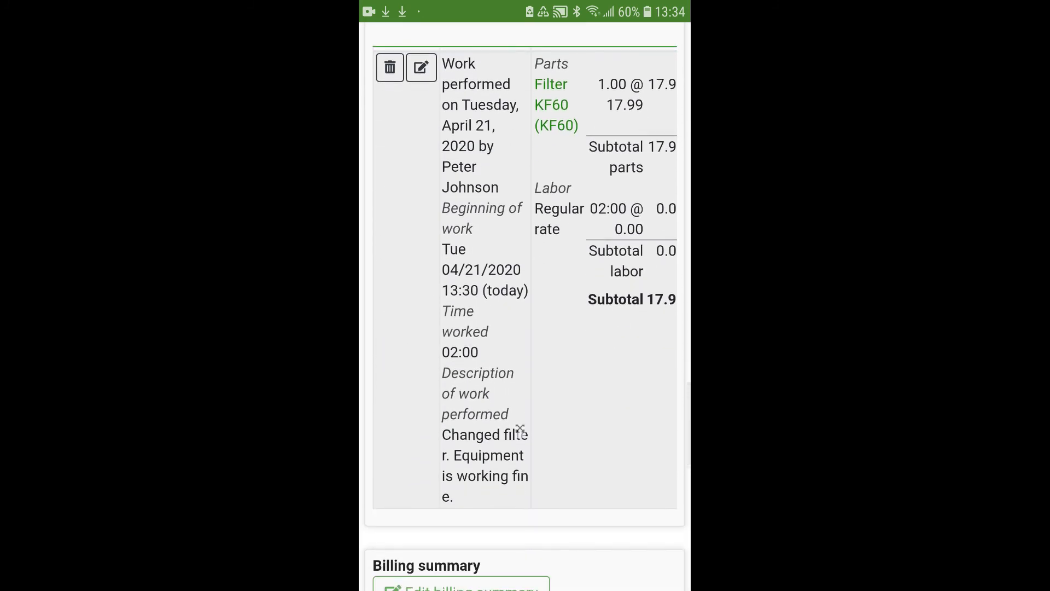
pyautogui.scroll(-5, 519, 295)
pyautogui.scroll(-8, 524, 328)
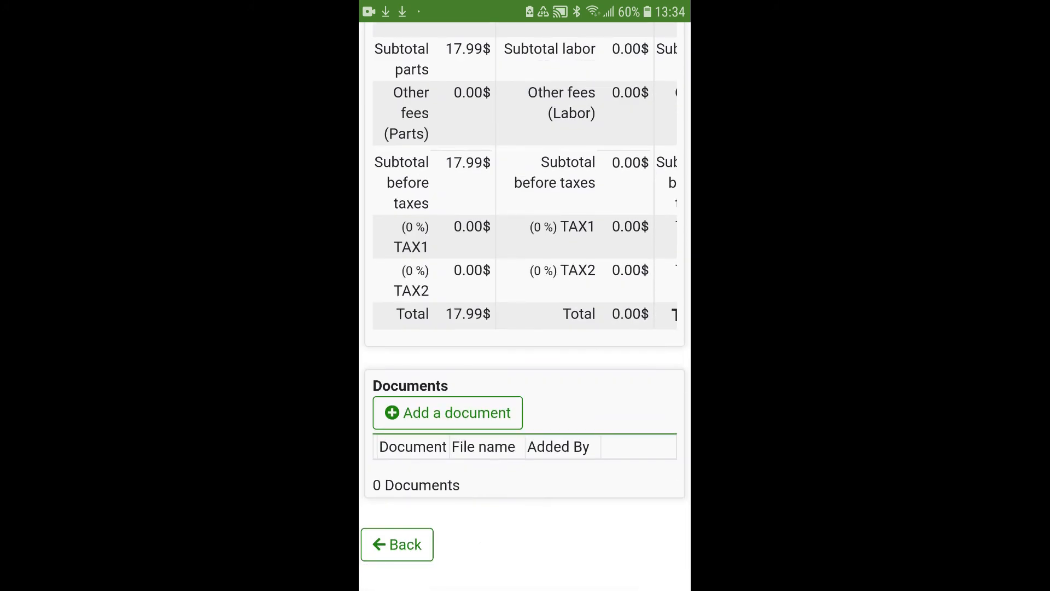
# - Take a photo with the phone camera and upload it as a document on order 1006
pyautogui.click(448, 412)
pyautogui.click(474, 373)
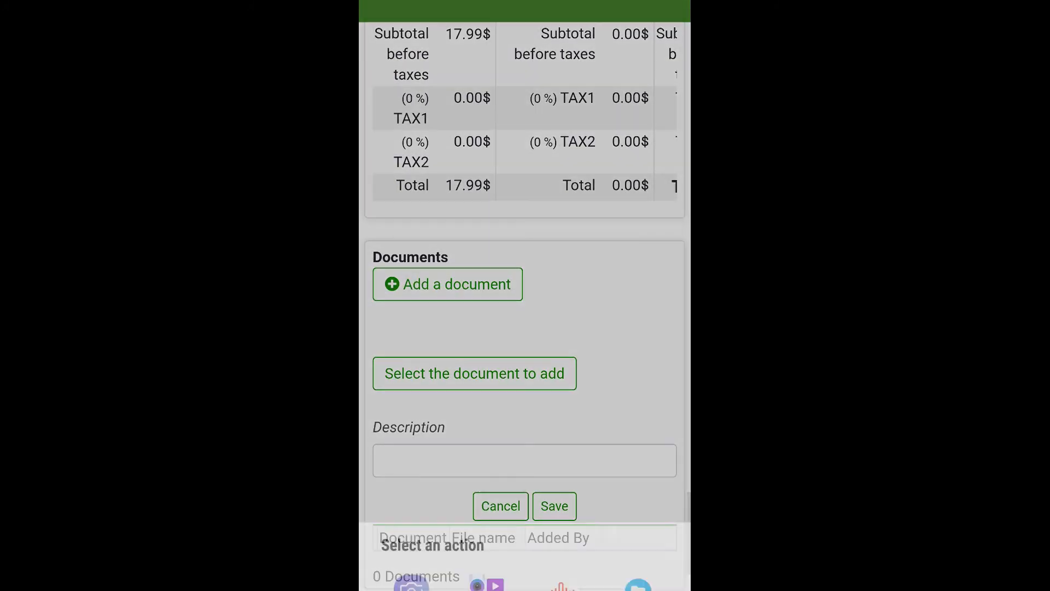
pyautogui.click(410, 527)
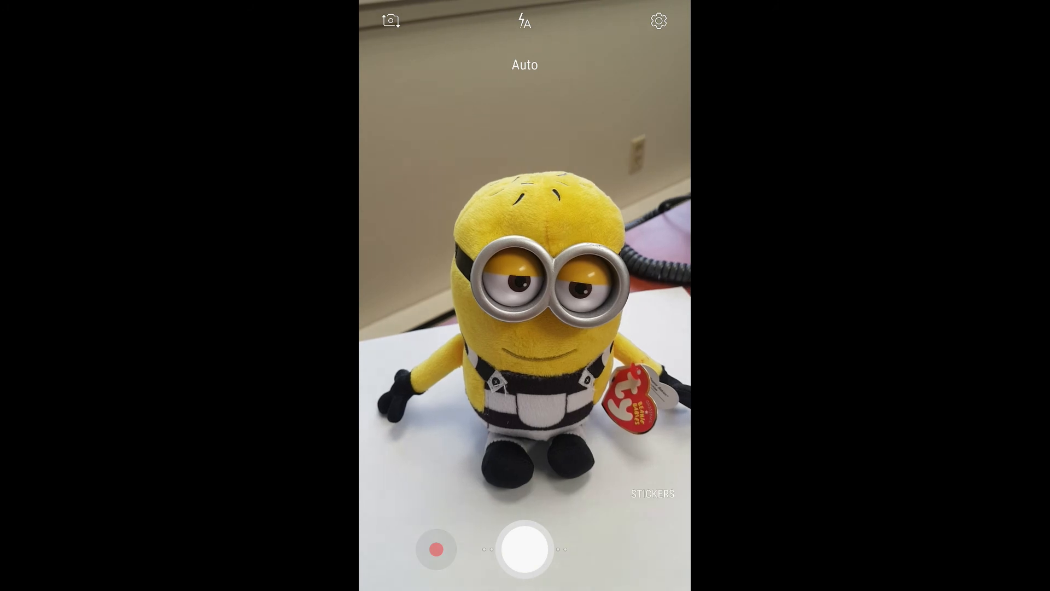
pyautogui.click(539, 302)
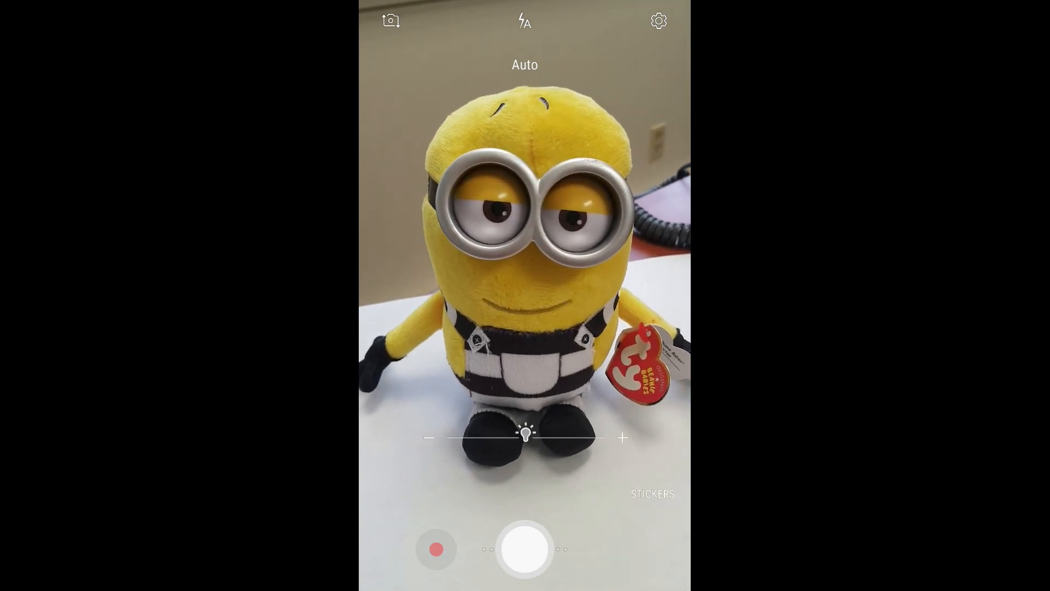
pyautogui.click(524, 549)
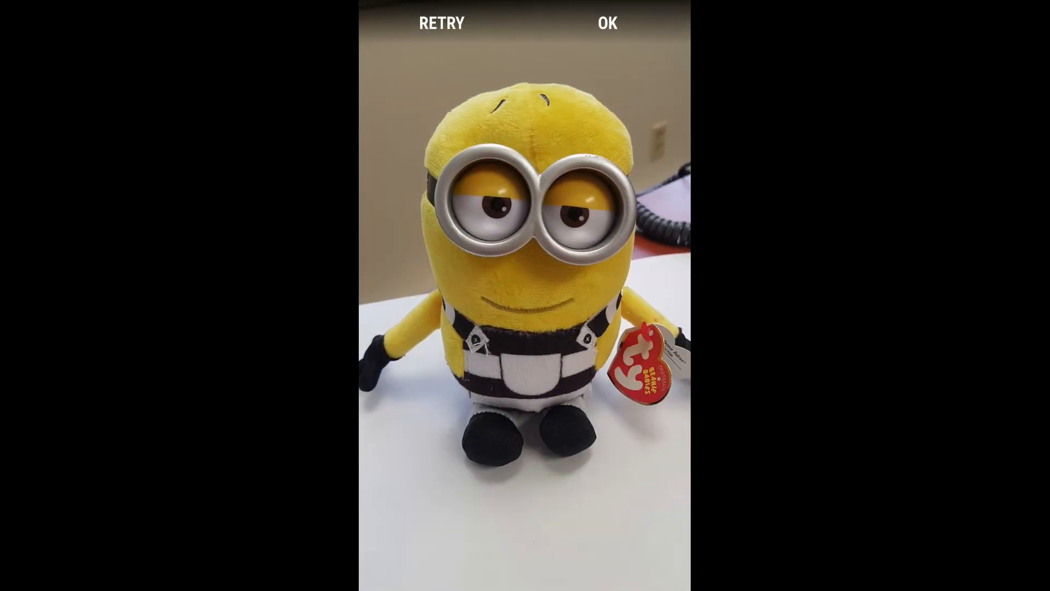
pyautogui.click(608, 22)
pyautogui.click(554, 506)
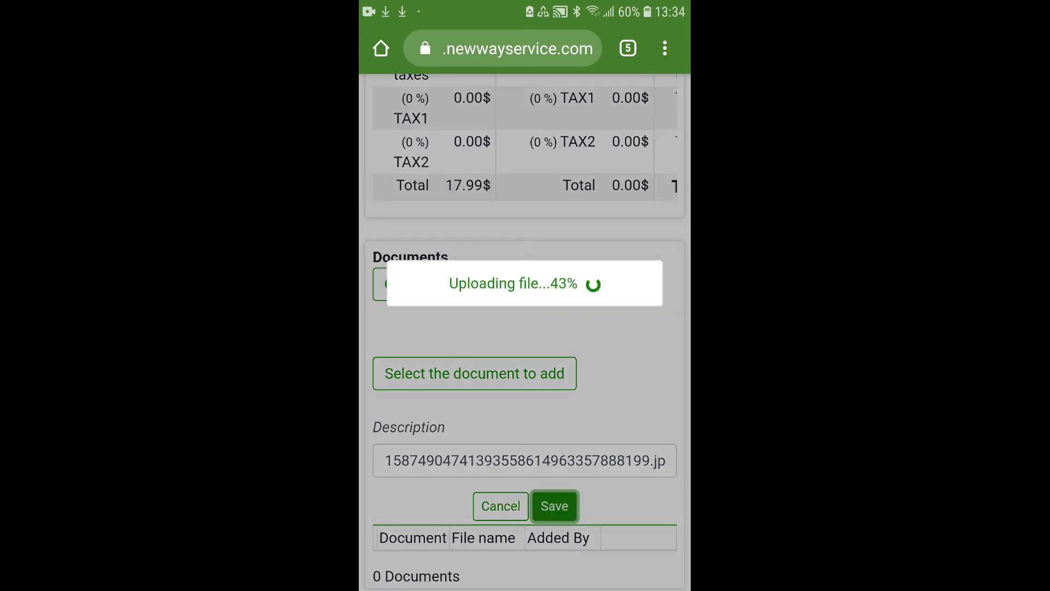
pyautogui.scroll(15, 525, 328)
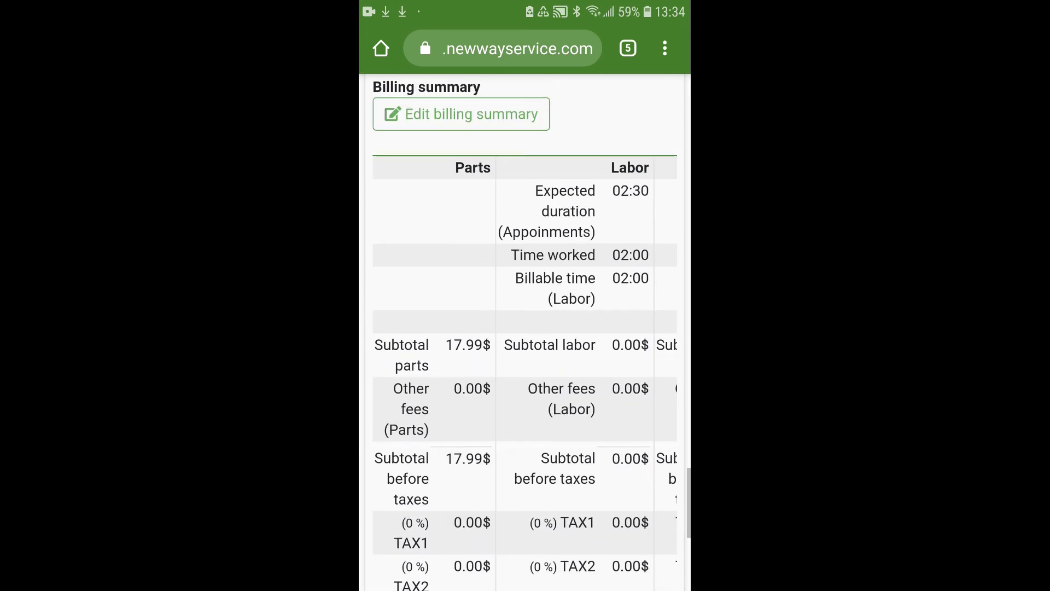
# - Draw the customer's signature on the signature pad and save it to order 1006
pyautogui.scroll(10, 525, 328)
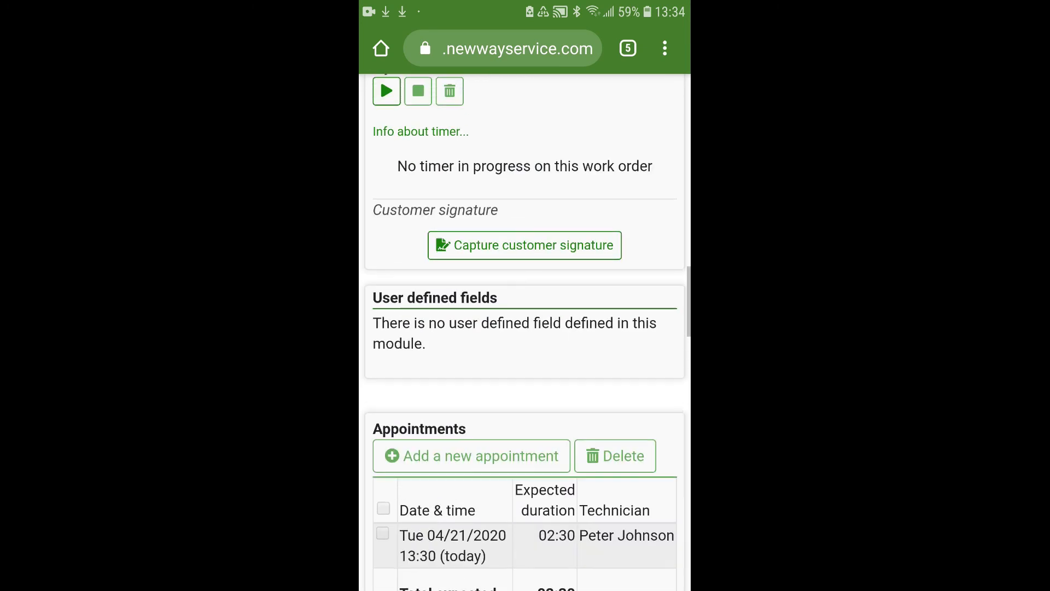
pyautogui.click(525, 487)
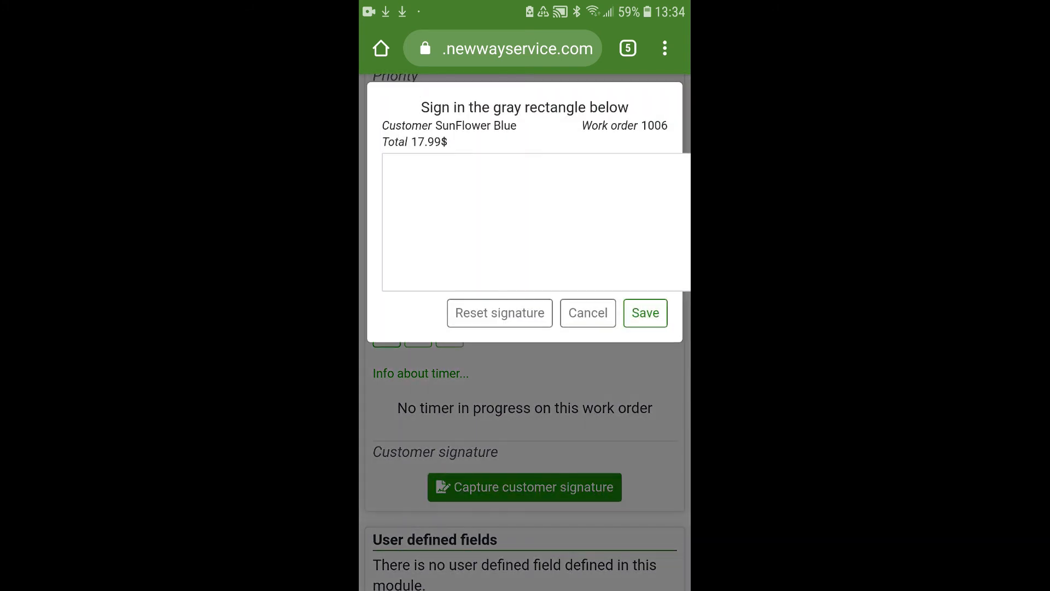
pyautogui.moveTo(445, 261)
pyautogui.mouseDown()
pyautogui.moveTo(482, 201)
pyautogui.moveTo(569, 221)
pyautogui.moveTo(605, 196)
pyautogui.moveTo(649, 204)
pyautogui.mouseUp()
pyautogui.click(645, 313)
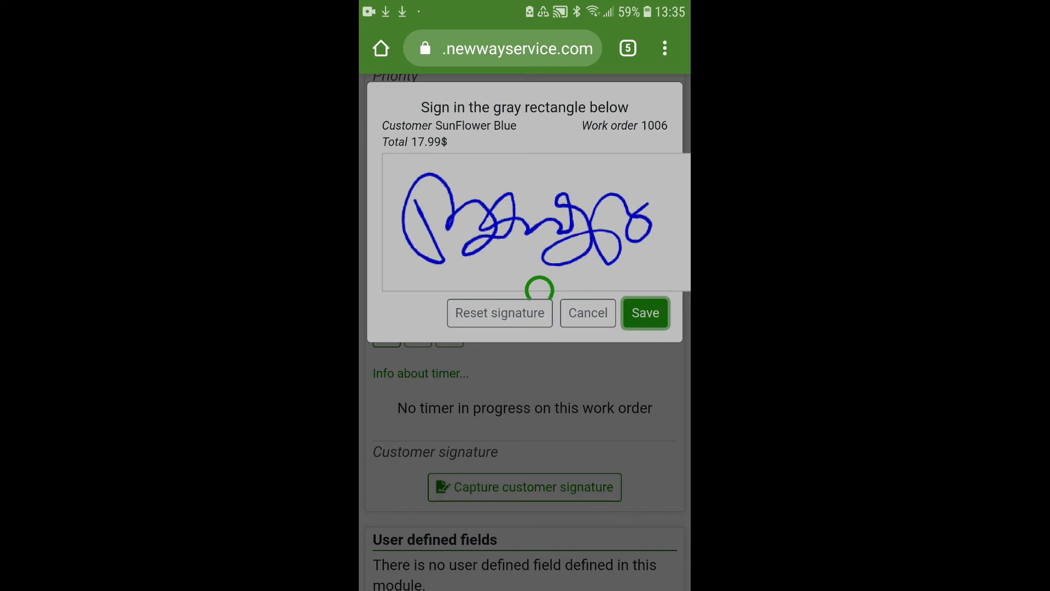
pyautogui.scroll(-15, 525, 328)
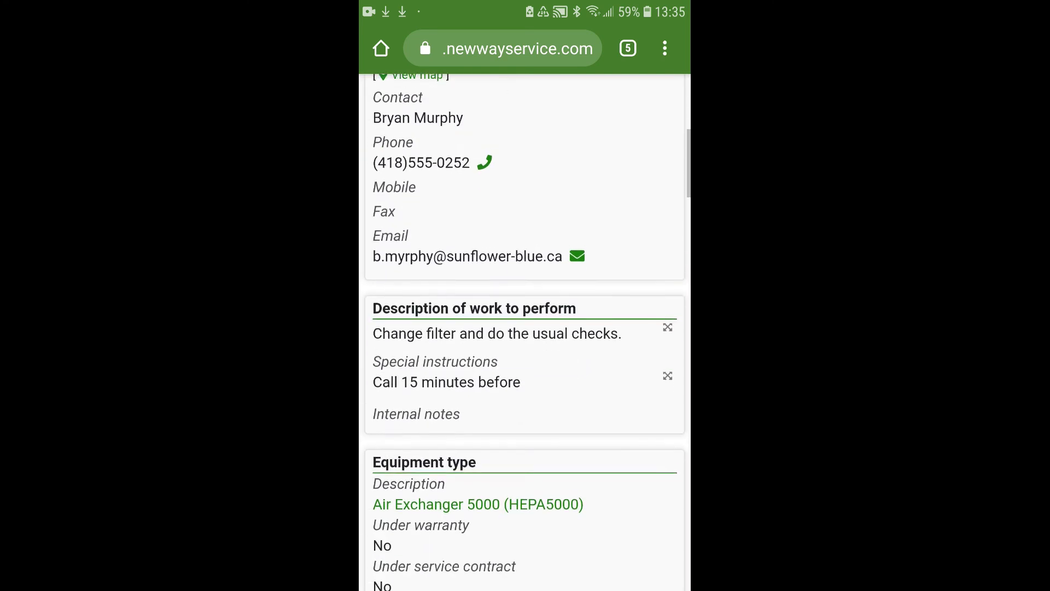
# - Switch order 1006's Status dropdown from In progress to Completed
pyautogui.scroll(-7, 525, 306)
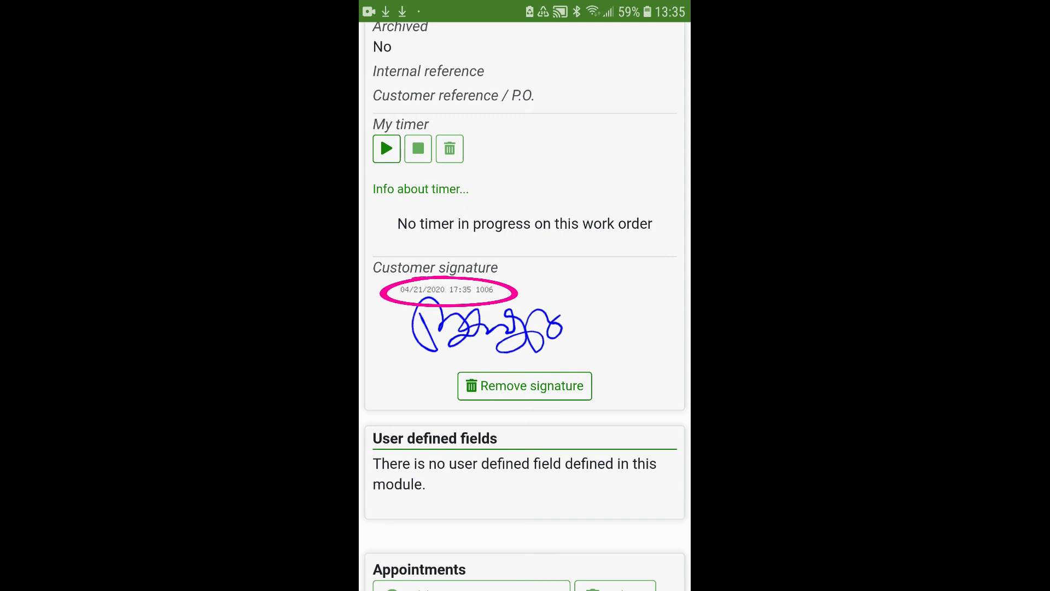
pyautogui.scroll(5, 525, 328)
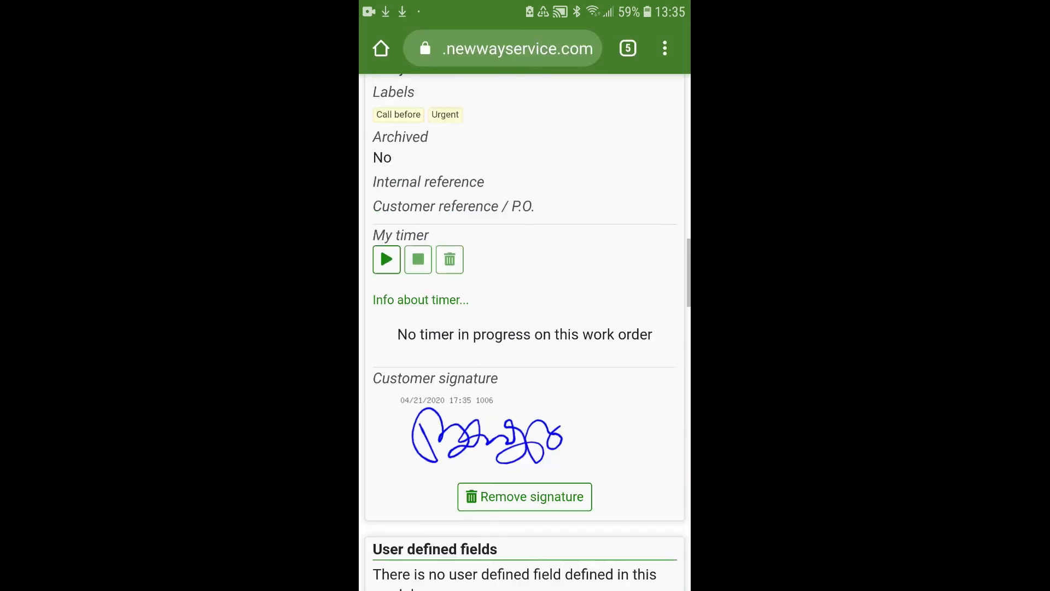
pyautogui.scroll(3, 525, 328)
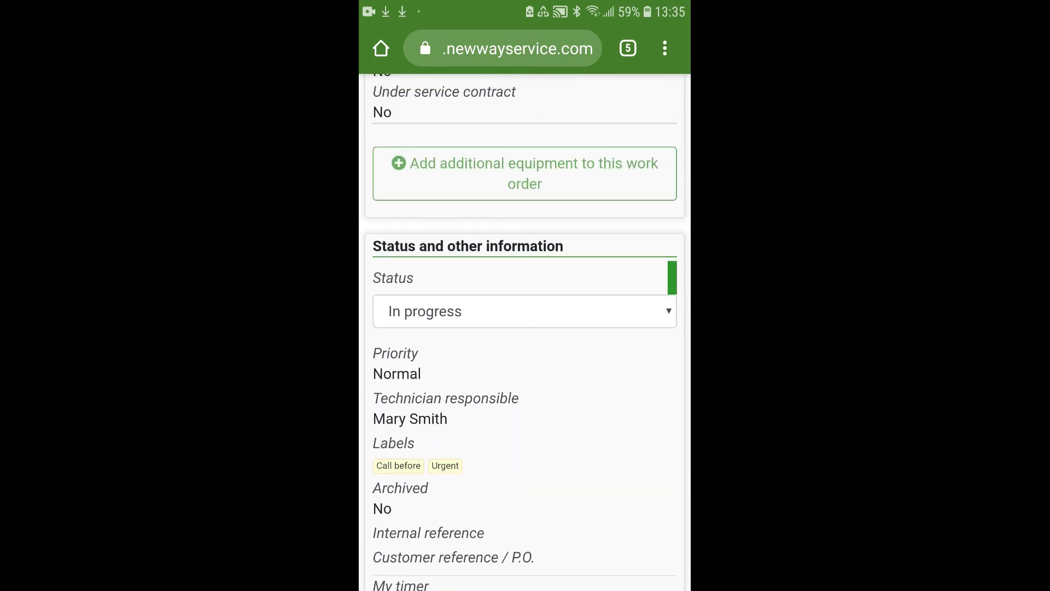
pyautogui.click(524, 311)
pyautogui.click(524, 118)
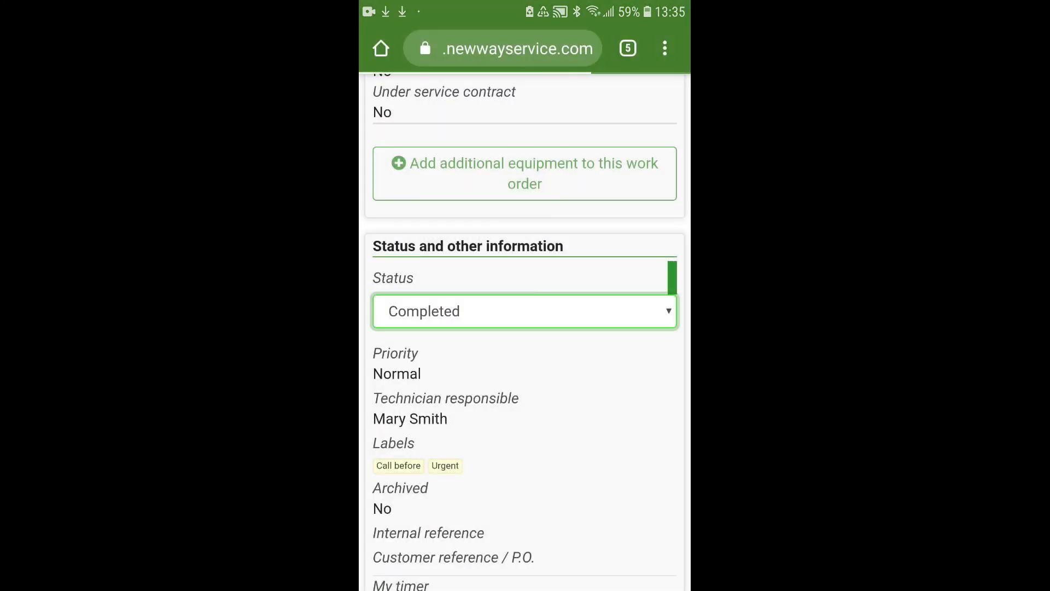
pyautogui.scroll(-1, 525, 383)
pyautogui.scroll(-10, 525, 328)
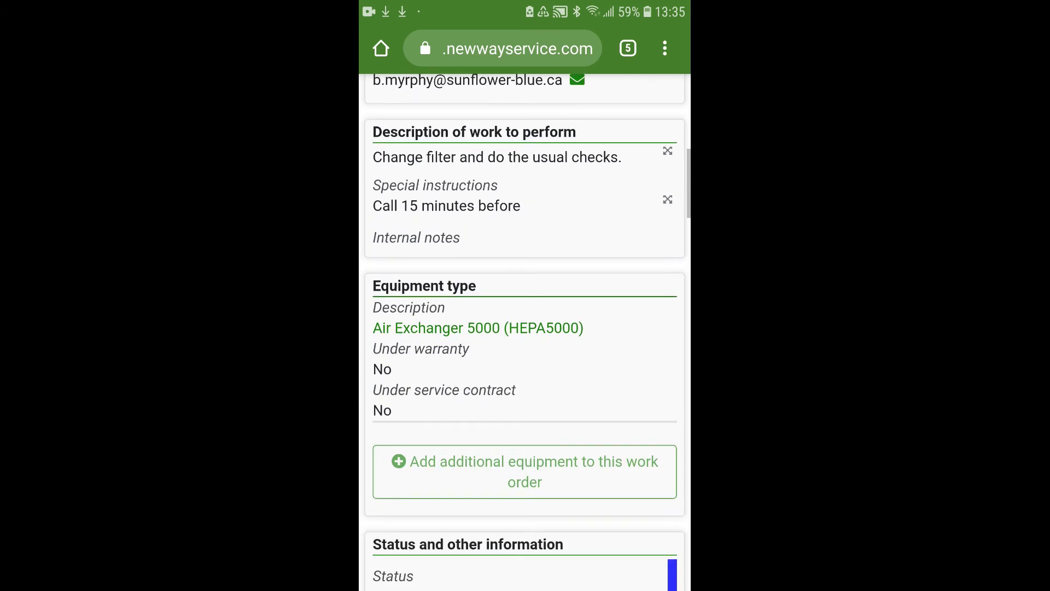